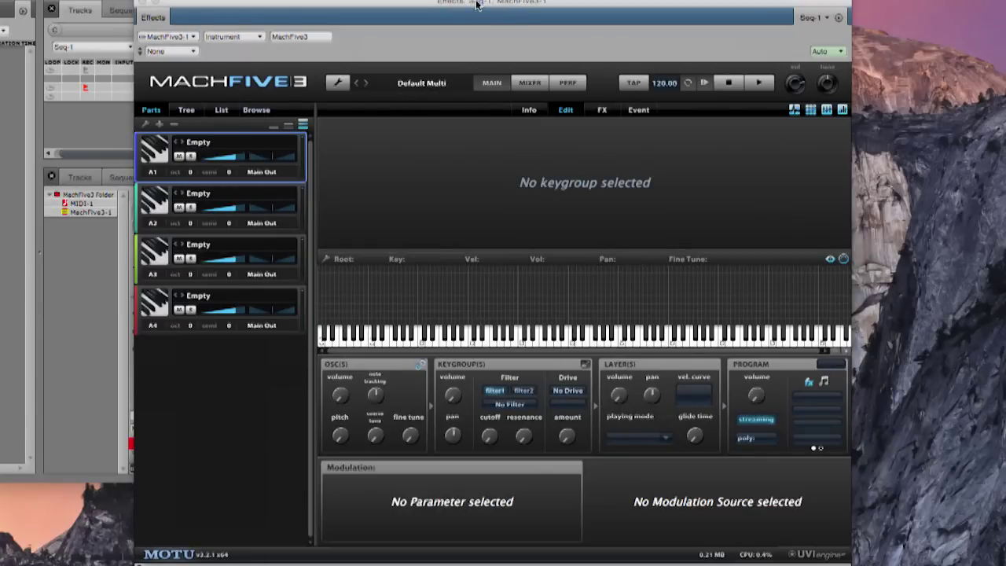
Step: Load the Pad Sus2 preset of the Analog Stack synthesis oscillator into the empty part as a keygroup
{"action": "left_click_drag", "start_coordinate": [476, 5], "coordinate": [484, 1]}
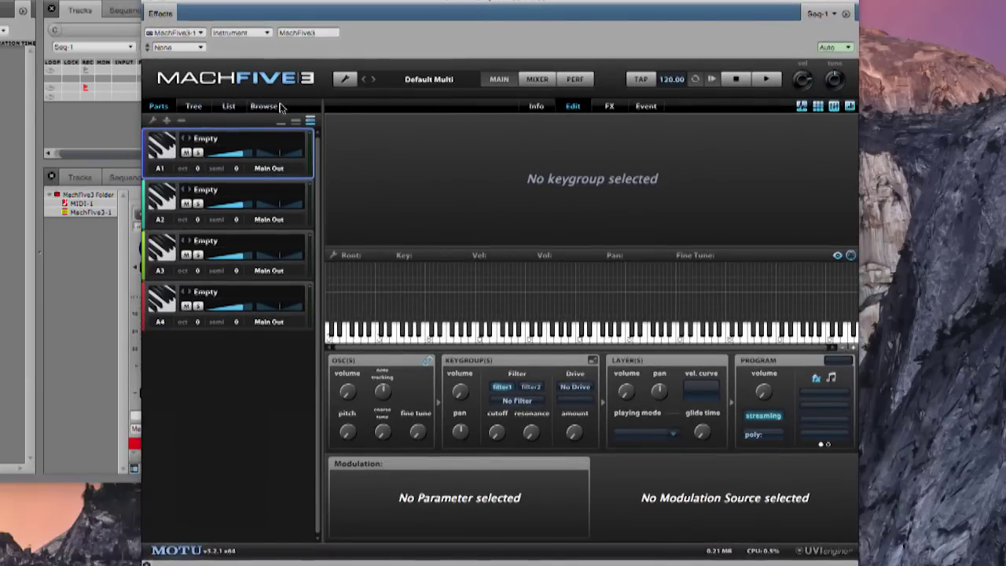
{"action": "left_click", "coordinate": [264, 108]}
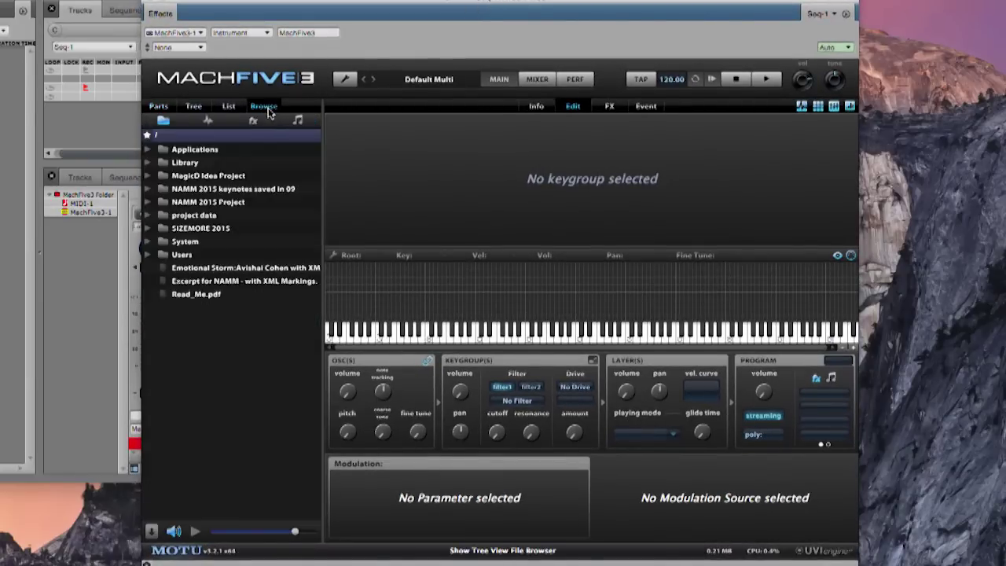
{"action": "left_click", "coordinate": [212, 120]}
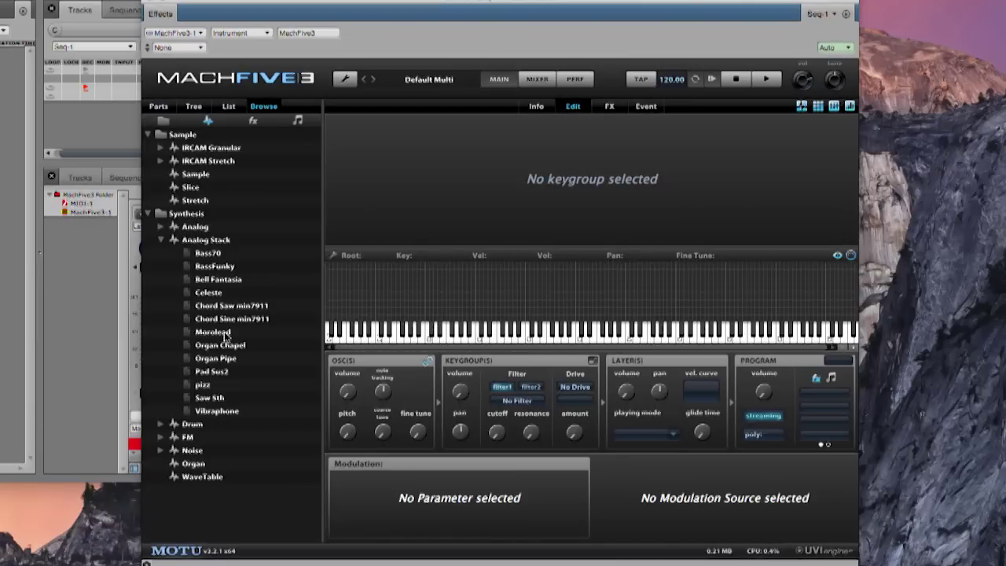
{"action": "left_click_drag", "start_coordinate": [206, 371], "coordinate": [554, 145]}
{"action": "mouse_move", "coordinate": [445, 206]}
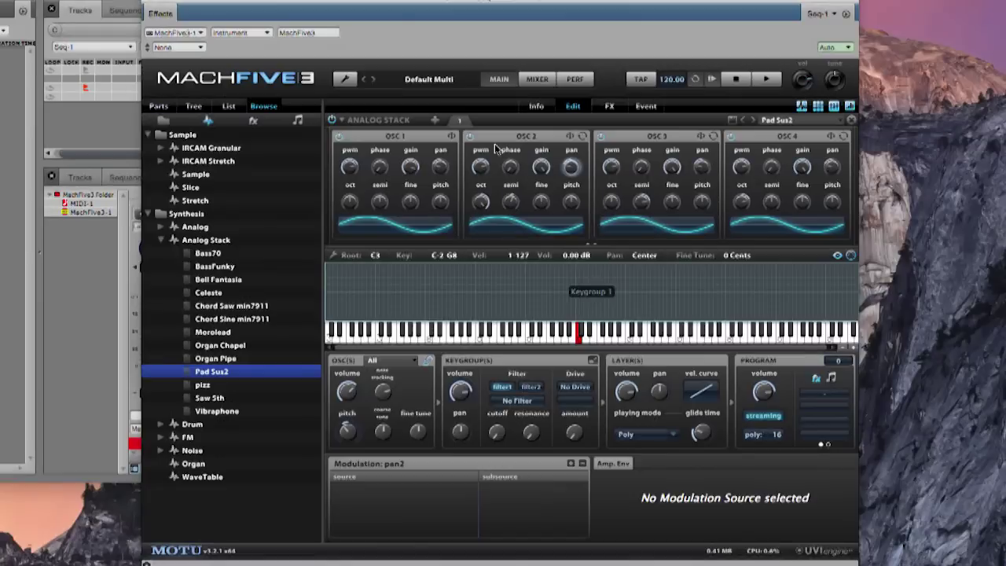
Step: Spread the pan positions of the four Analog Stack oscillators and raise OSC 4's pwm to about 95%
{"action": "left_click", "coordinate": [437, 165]}
{"action": "left_click", "coordinate": [574, 159]}
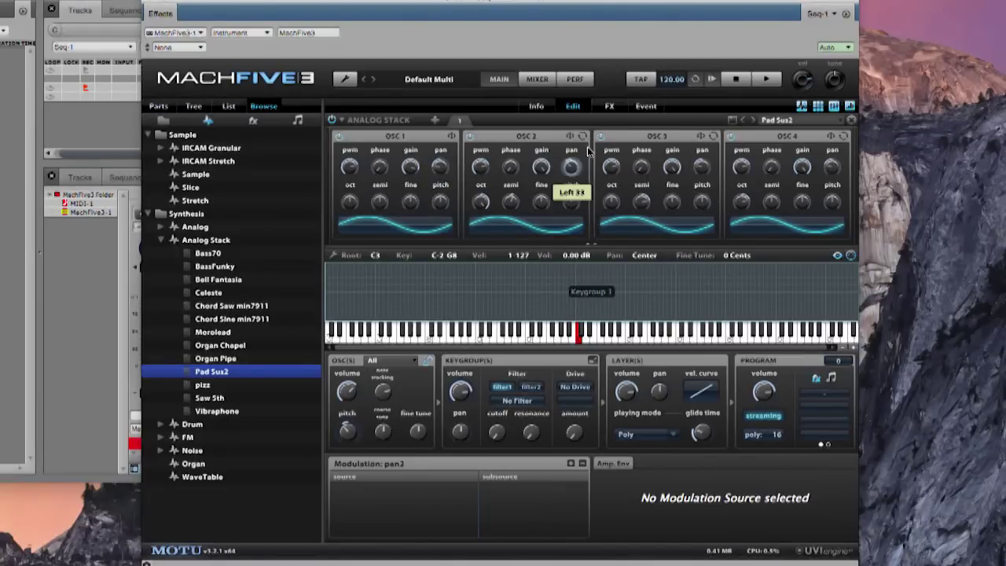
{"action": "left_click", "coordinate": [704, 157]}
{"action": "left_click_drag", "start_coordinate": [703, 158], "coordinate": [767, 93]}
{"action": "left_click_drag", "start_coordinate": [832, 167], "coordinate": [845, 107]}
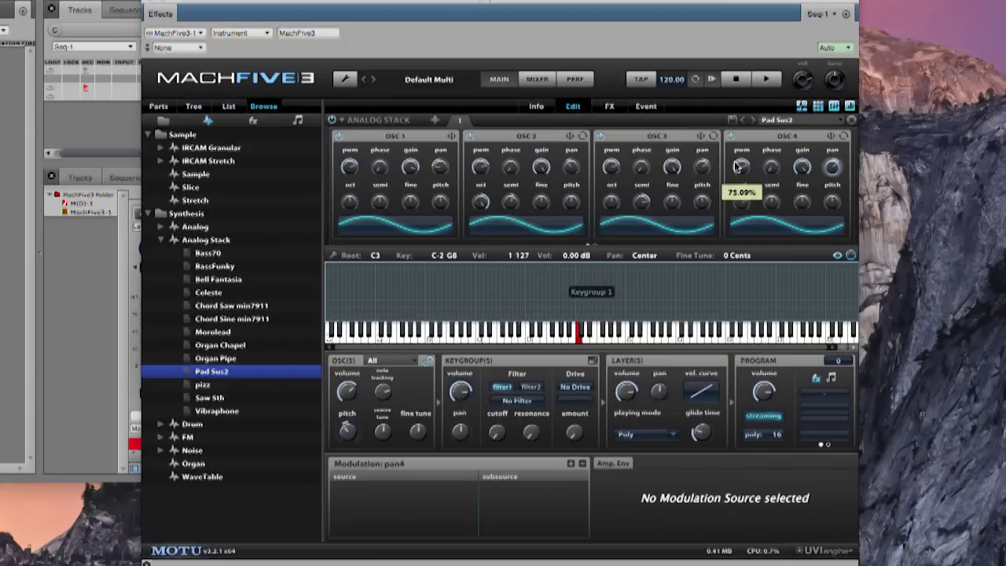
{"action": "left_click_drag", "start_coordinate": [736, 166], "coordinate": [759, 127]}
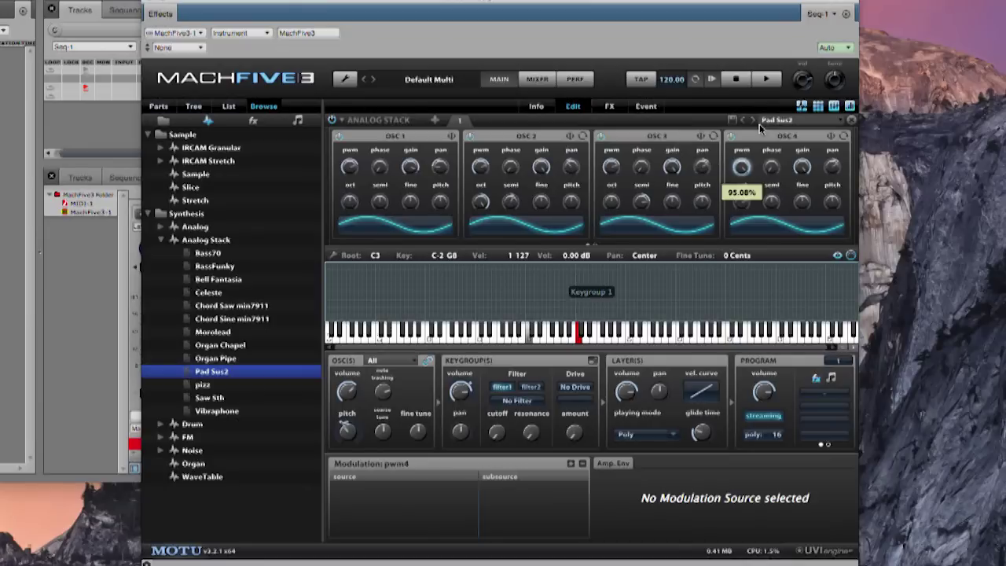
{"action": "left_click_drag", "start_coordinate": [759, 127], "coordinate": [754, 130]}
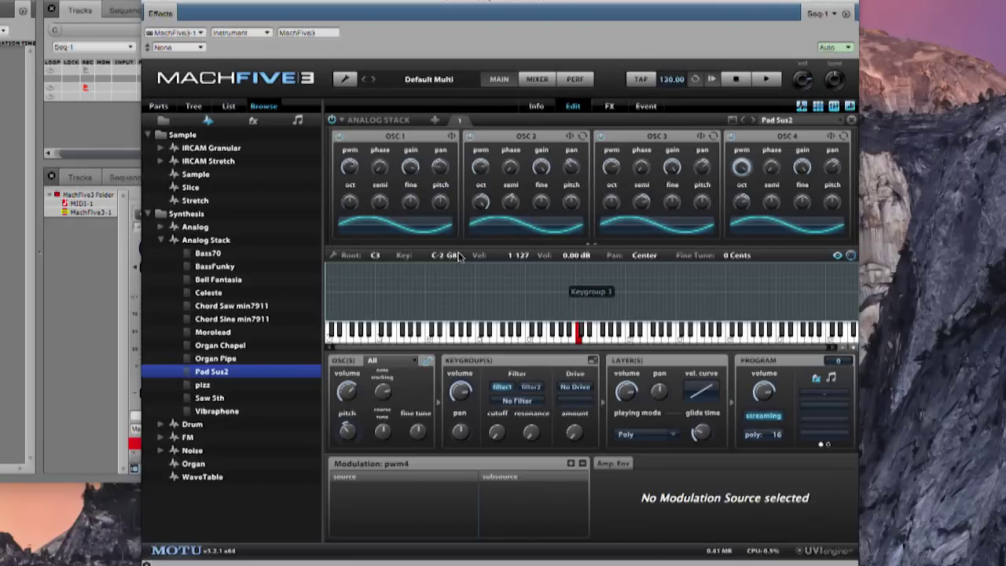
Step: Limit the keygroup's key range to C1–C2 and set its root key to C2
{"action": "left_click_drag", "start_coordinate": [455, 259], "coordinate": [349, 373]}
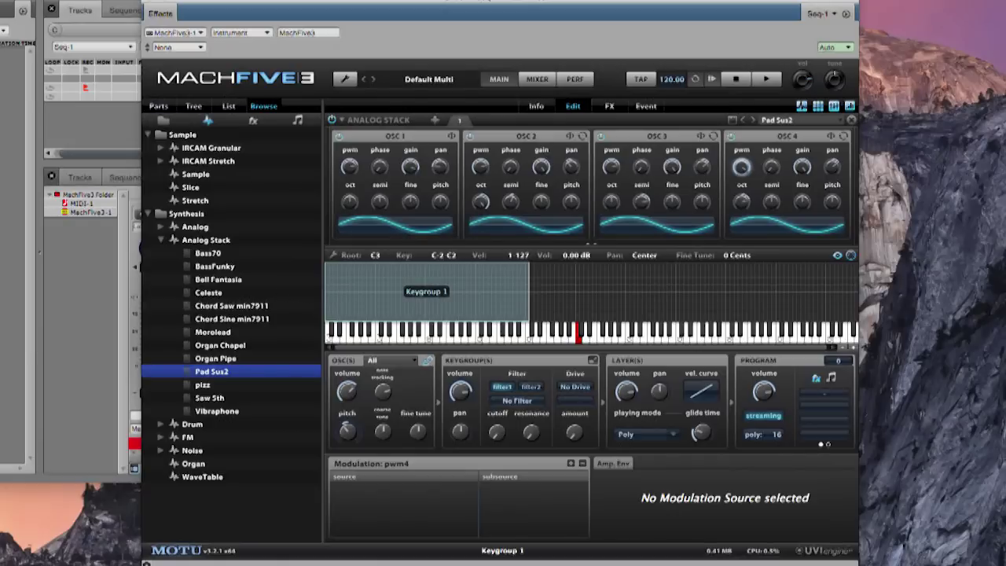
{"action": "left_click_drag", "start_coordinate": [434, 256], "coordinate": [444, 226]}
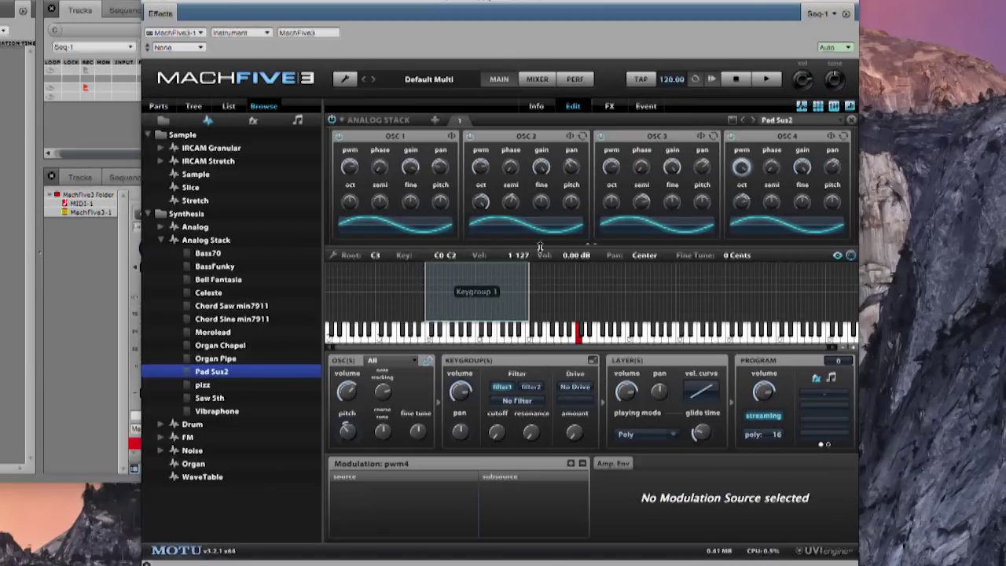
{"action": "left_click_drag", "start_coordinate": [516, 280], "coordinate": [476, 292]}
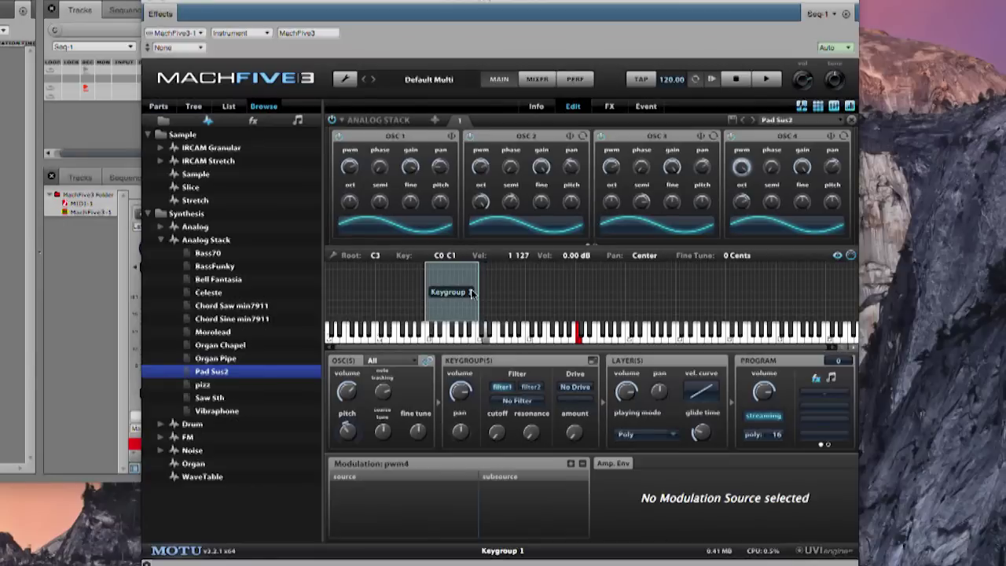
{"action": "left_click_drag", "start_coordinate": [454, 292], "coordinate": [505, 296]}
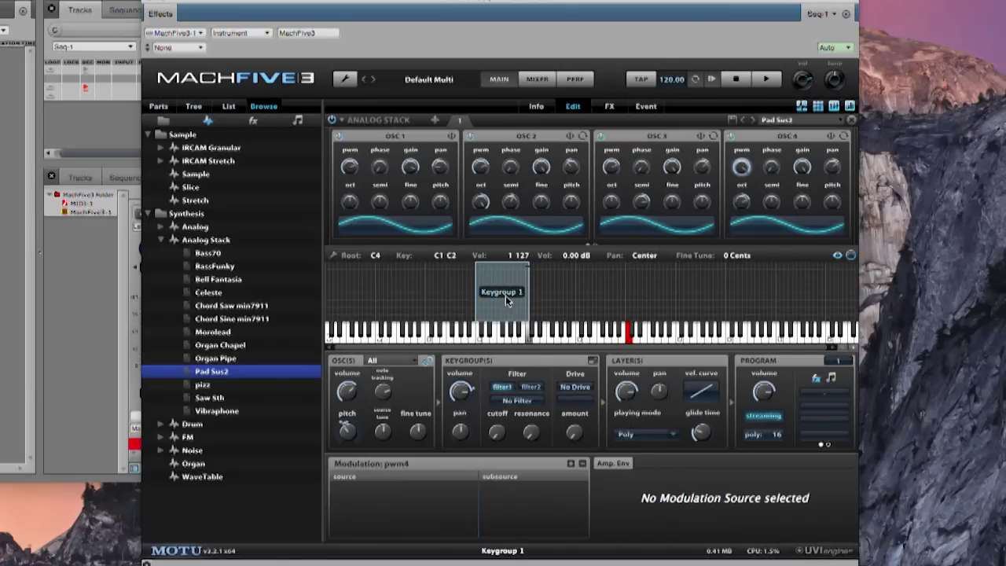
{"action": "double_click", "coordinate": [378, 258]}
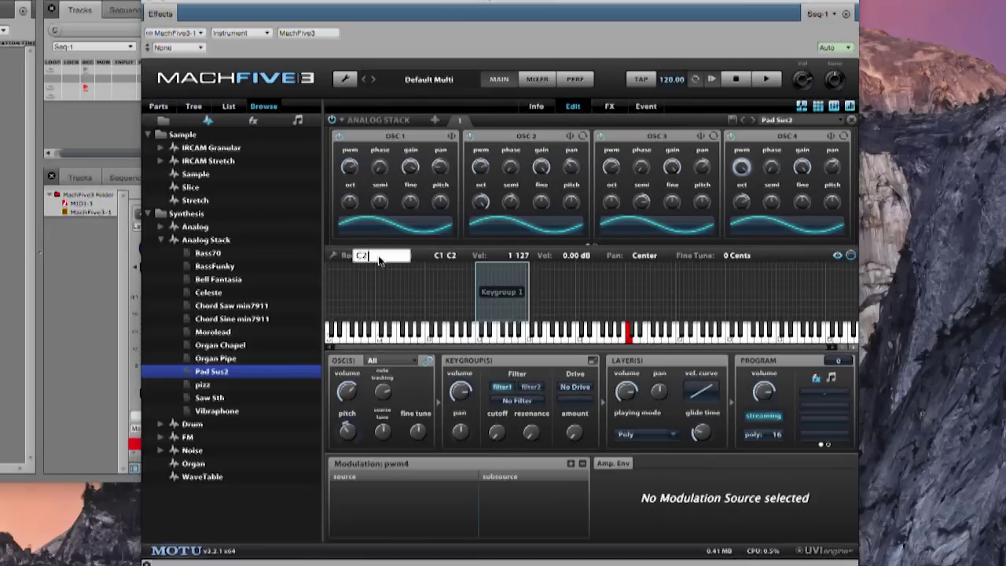
{"action": "key", "text": "Return"}
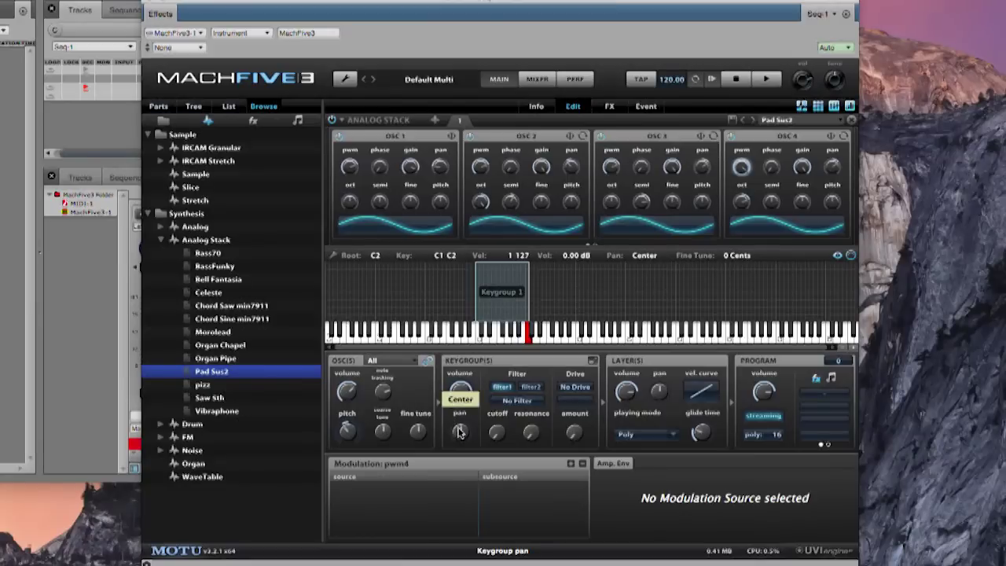
Step: Modulate the keygroup pan with a new layer LFO, synchronized to tempo at a frequency of 1/8
{"action": "right_click", "coordinate": [460, 431]}
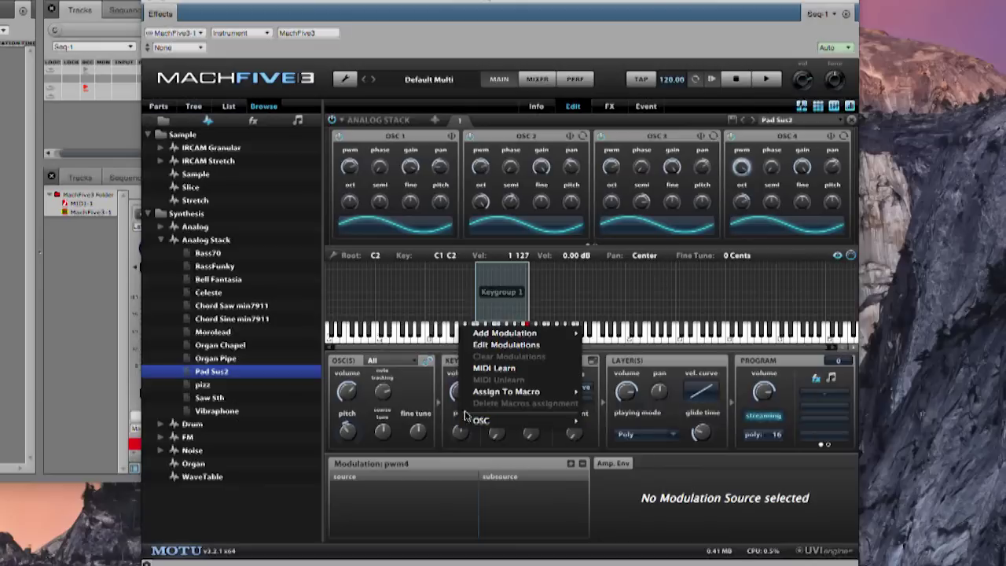
{"action": "mouse_move", "coordinate": [509, 335]}
{"action": "mouse_move", "coordinate": [664, 320]}
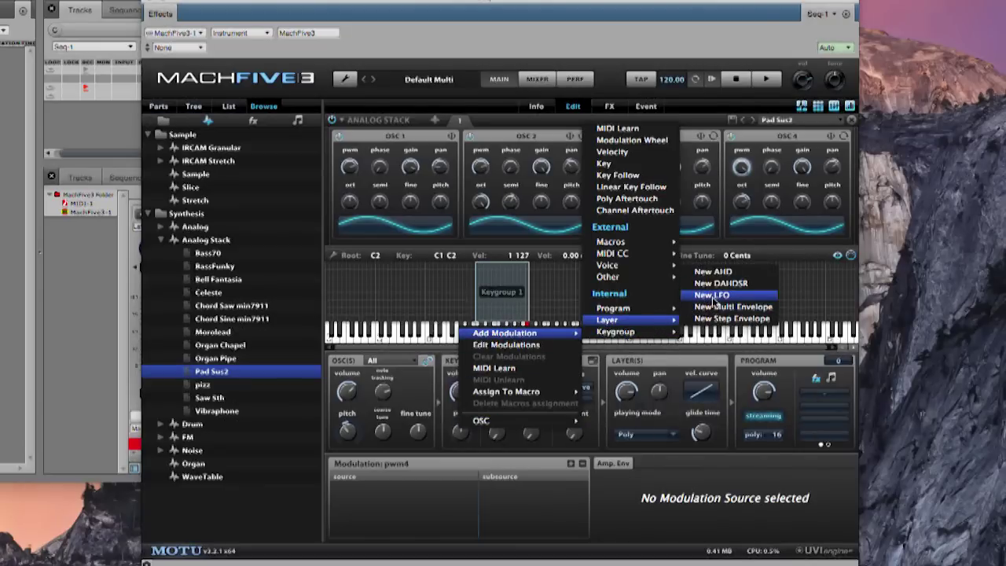
{"action": "left_click", "coordinate": [711, 295]}
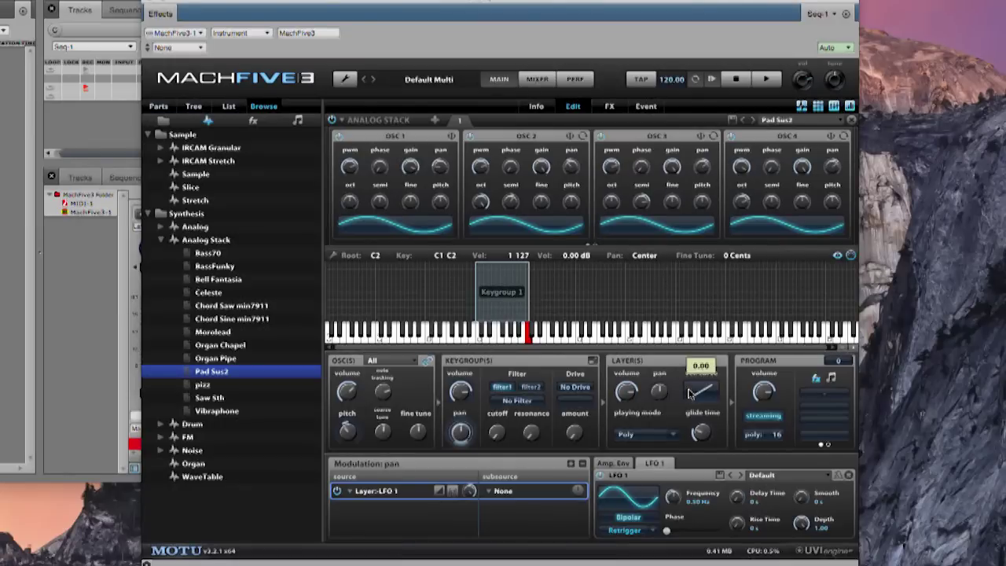
{"action": "left_click", "coordinate": [838, 475]}
{"action": "left_click_drag", "start_coordinate": [673, 499], "coordinate": [704, 445]}
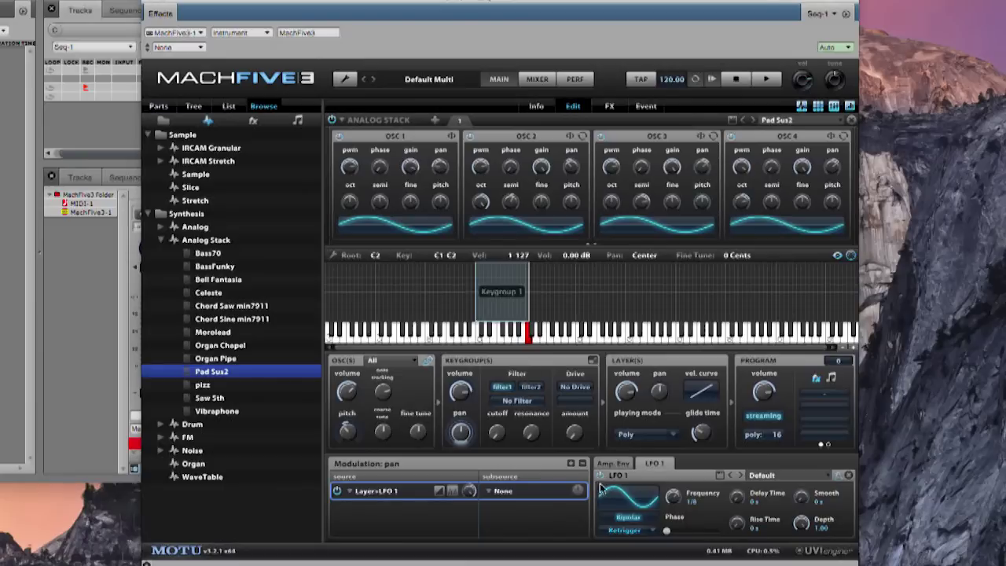
Step: Set the keygroup's filter 1 to the Rez LP type and lower its cutoff
{"action": "left_click", "coordinate": [512, 401]}
{"action": "mouse_move", "coordinate": [542, 460]}
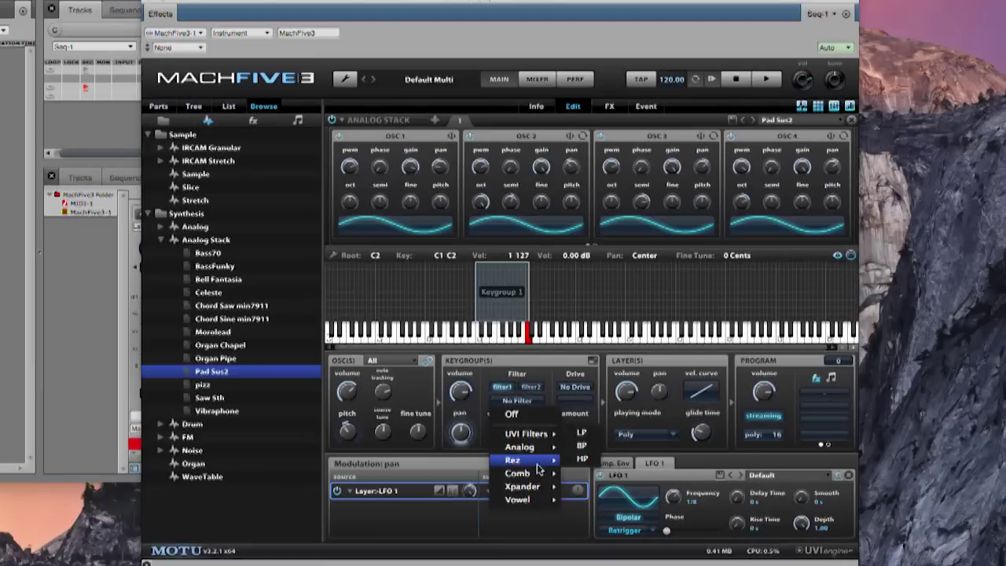
{"action": "left_click", "coordinate": [578, 432]}
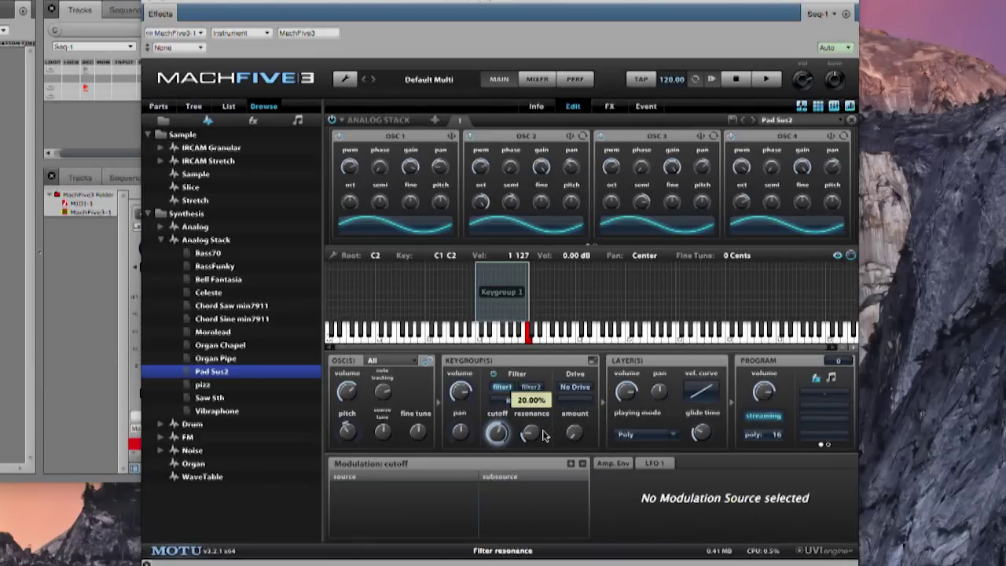
{"action": "left_click_drag", "start_coordinate": [497, 434], "coordinate": [461, 462]}
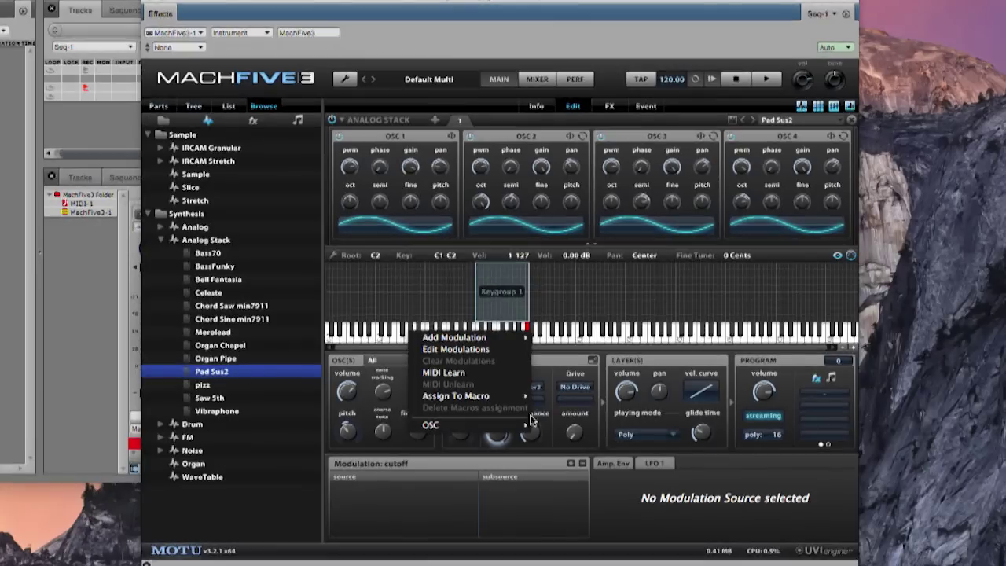
Step: Modulate the filter resonance with the layer's existing LFO 1 and fine-tune the filter cutoff
{"action": "mouse_move", "coordinate": [512, 339]}
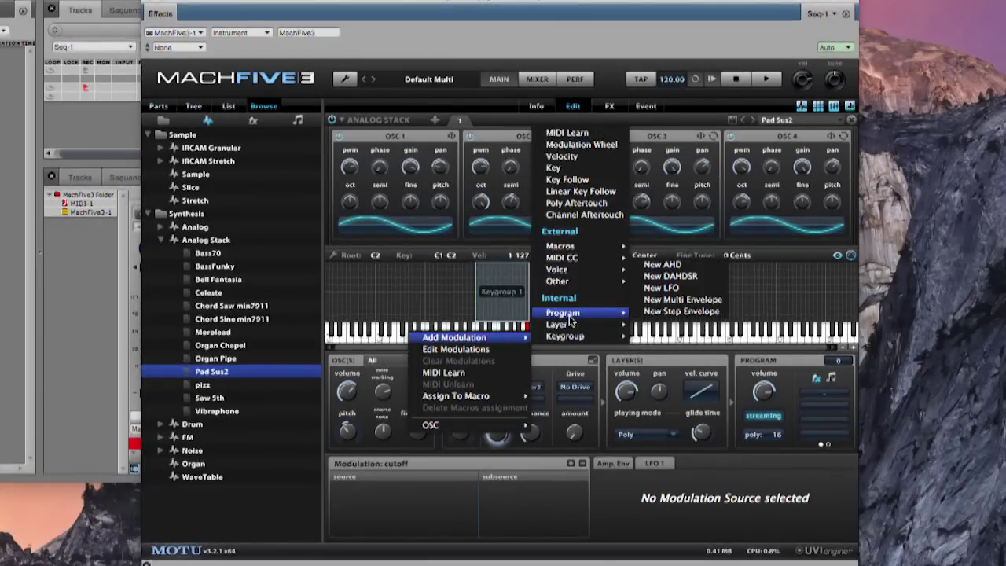
{"action": "mouse_move", "coordinate": [568, 324]}
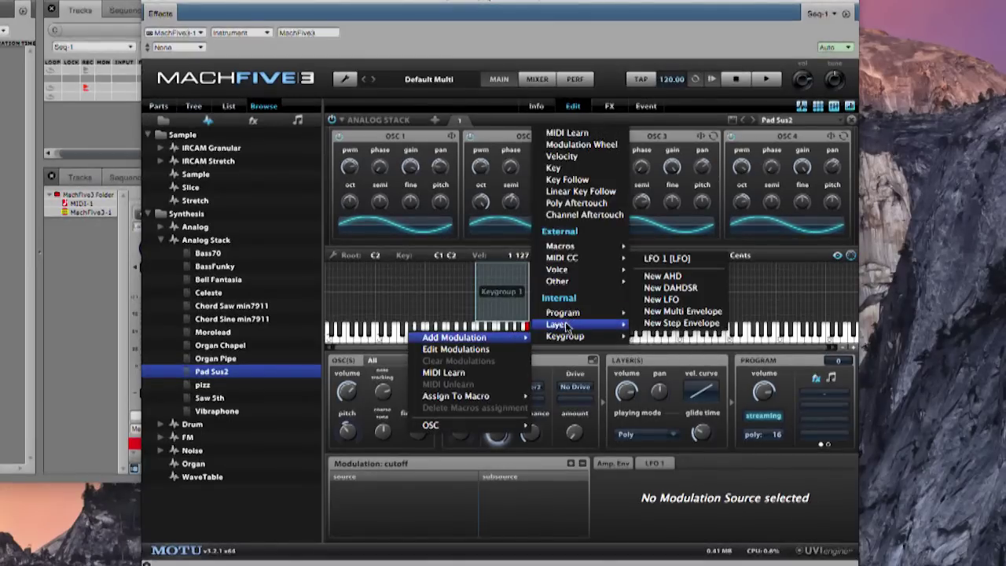
{"action": "left_click", "coordinate": [658, 259]}
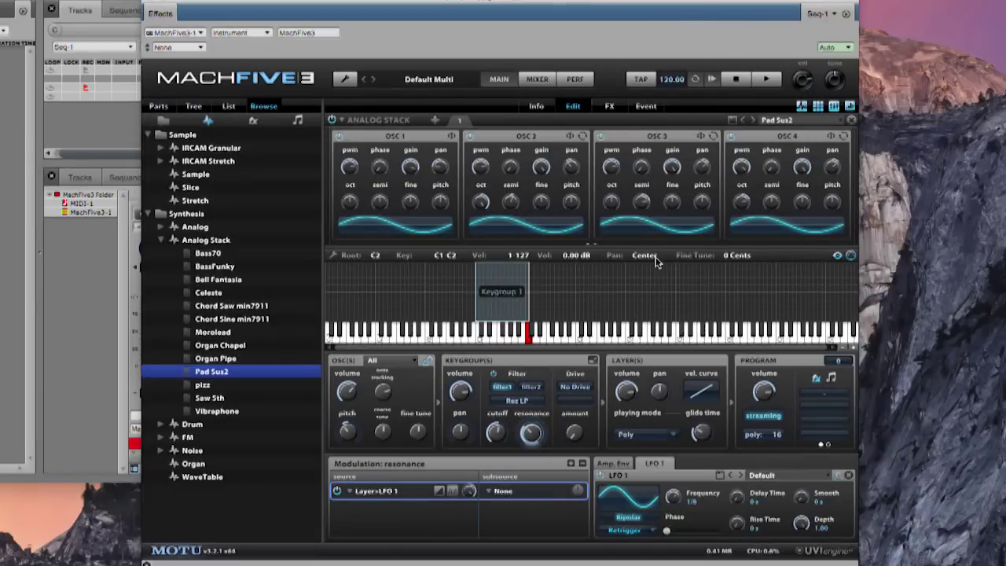
{"action": "left_click", "coordinate": [494, 433]}
{"action": "left_click", "coordinate": [531, 432]}
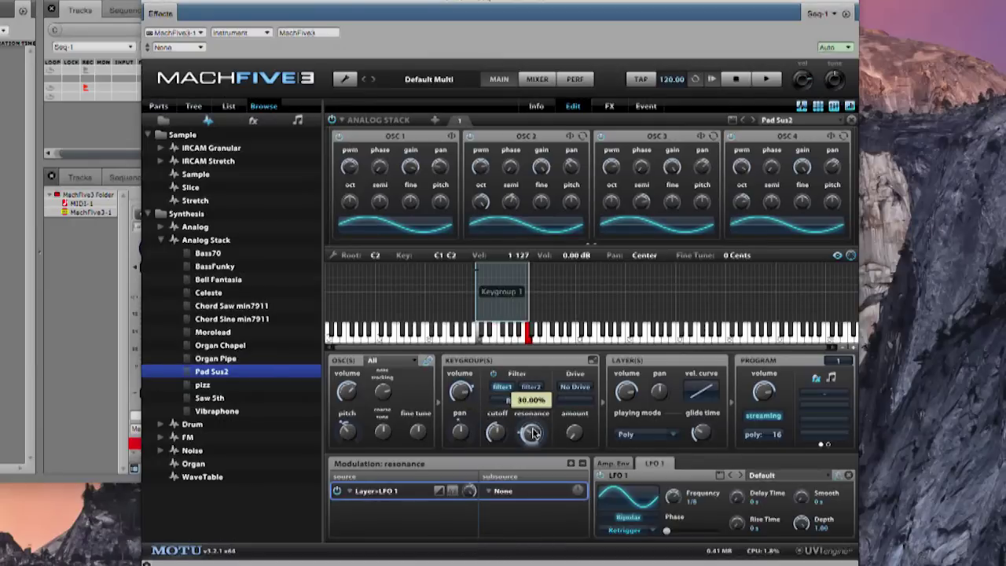
{"action": "left_click_drag", "start_coordinate": [484, 430], "coordinate": [481, 440]}
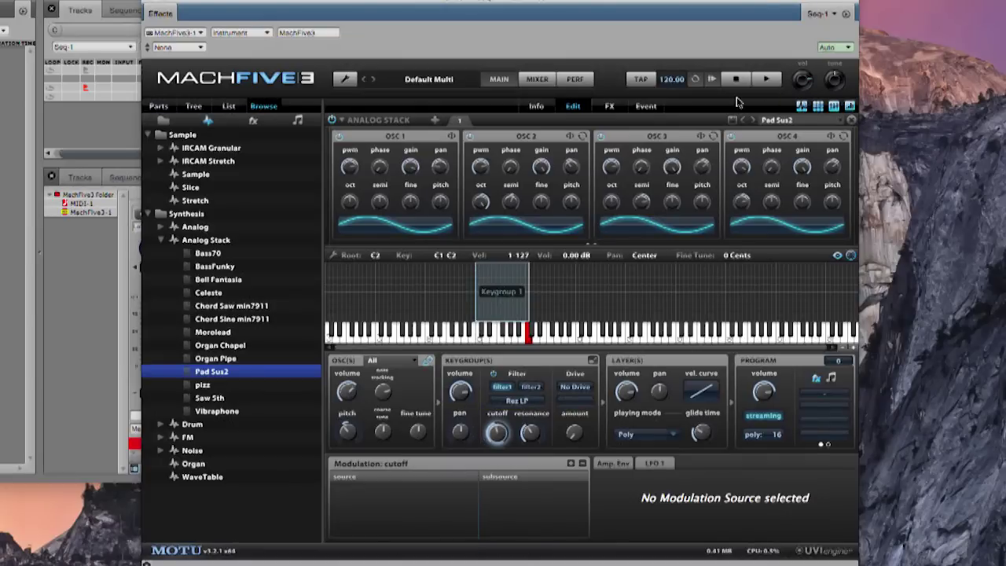
Step: Add a Ping Pong Delay with the Springly preset to the effects of Layer 1
{"action": "left_click", "coordinate": [608, 107]}
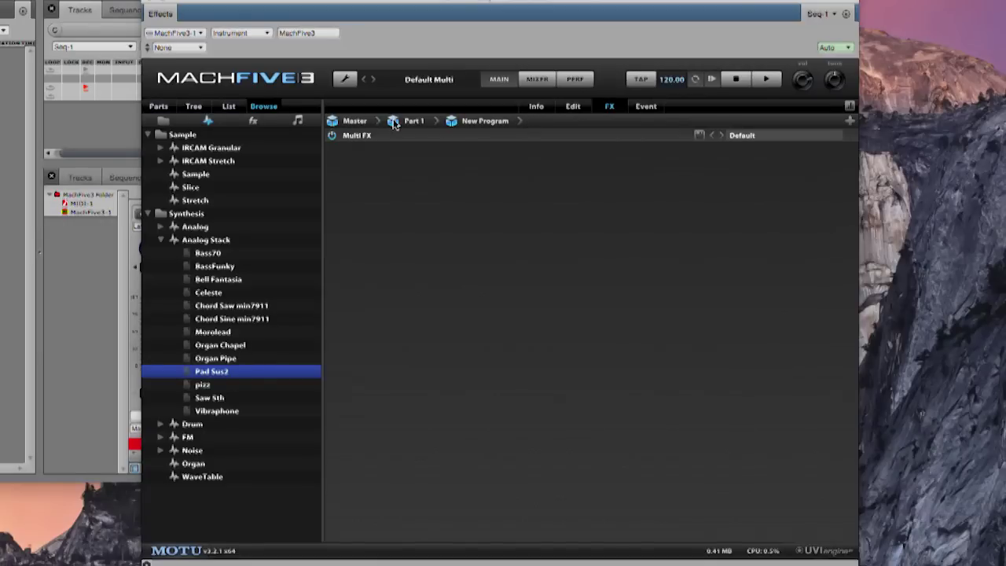
{"action": "left_click", "coordinate": [470, 122]}
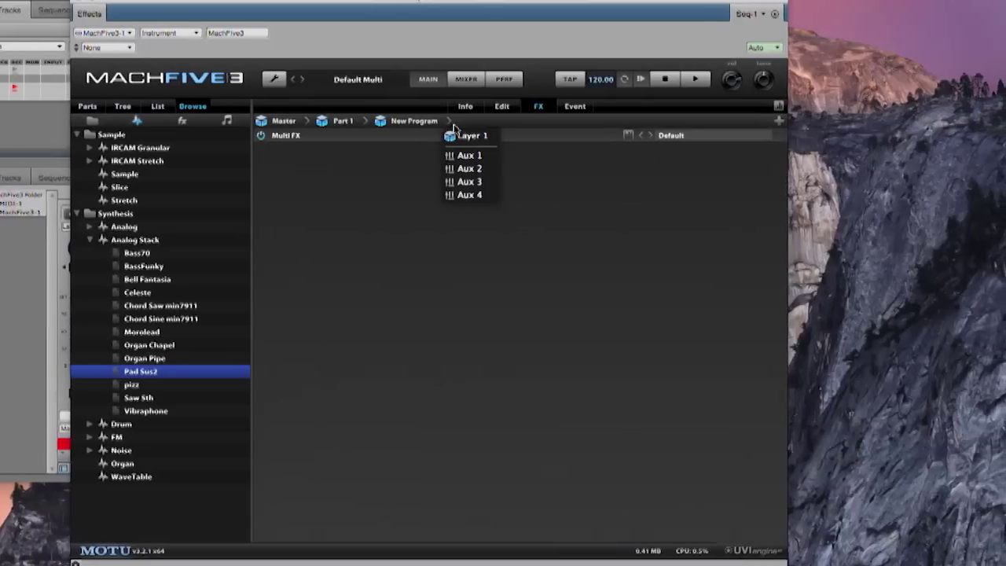
{"action": "left_click", "coordinate": [485, 135]}
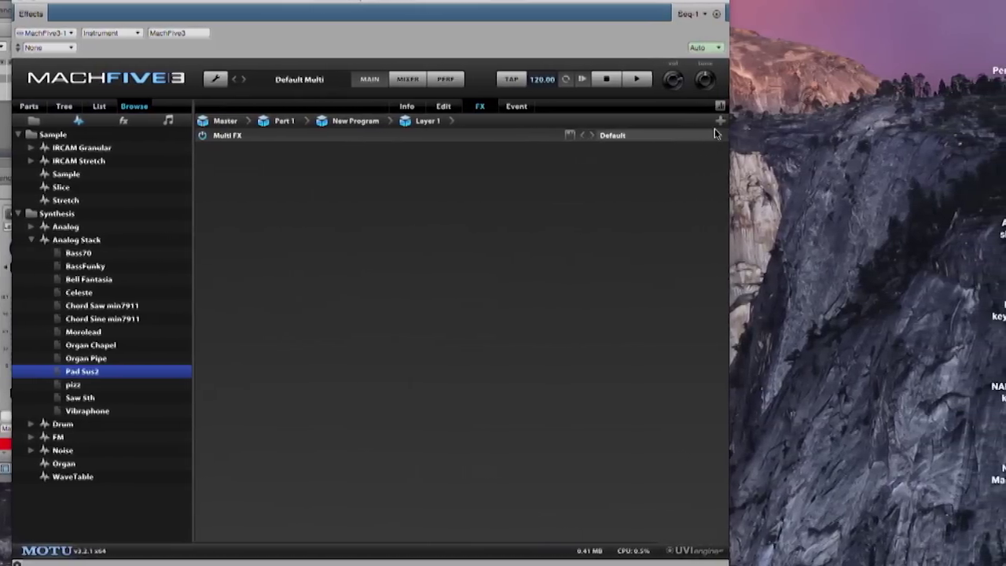
{"action": "left_click", "coordinate": [731, 120]}
{"action": "mouse_move", "coordinate": [747, 153]}
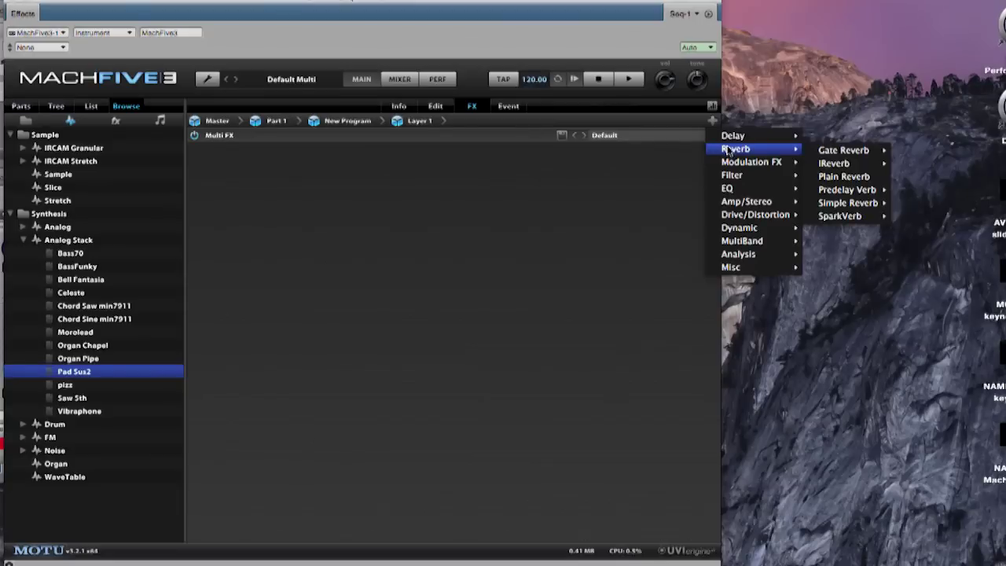
{"action": "mouse_move", "coordinate": [722, 141]}
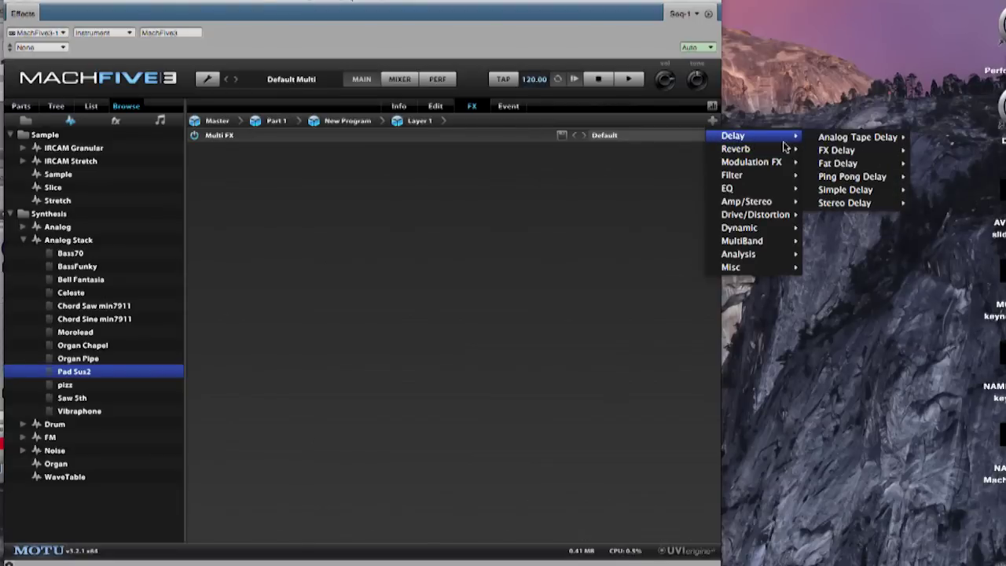
{"action": "mouse_move", "coordinate": [835, 180]}
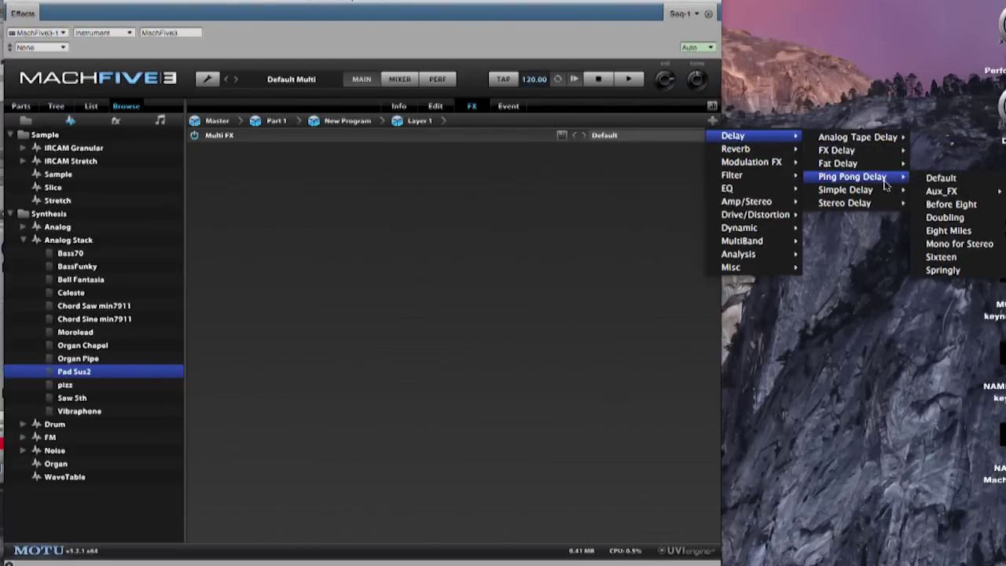
{"action": "left_click", "coordinate": [943, 273]}
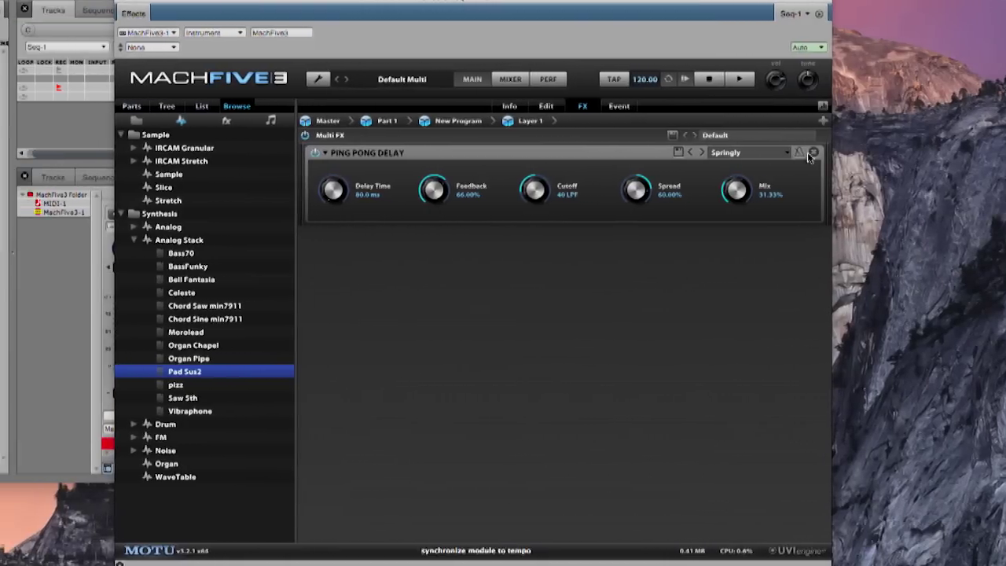
Step: Synchronize the Ping Pong Delay to tempo, with a 1/16 delay time and 58% feedback
{"action": "left_click", "coordinate": [799, 152]}
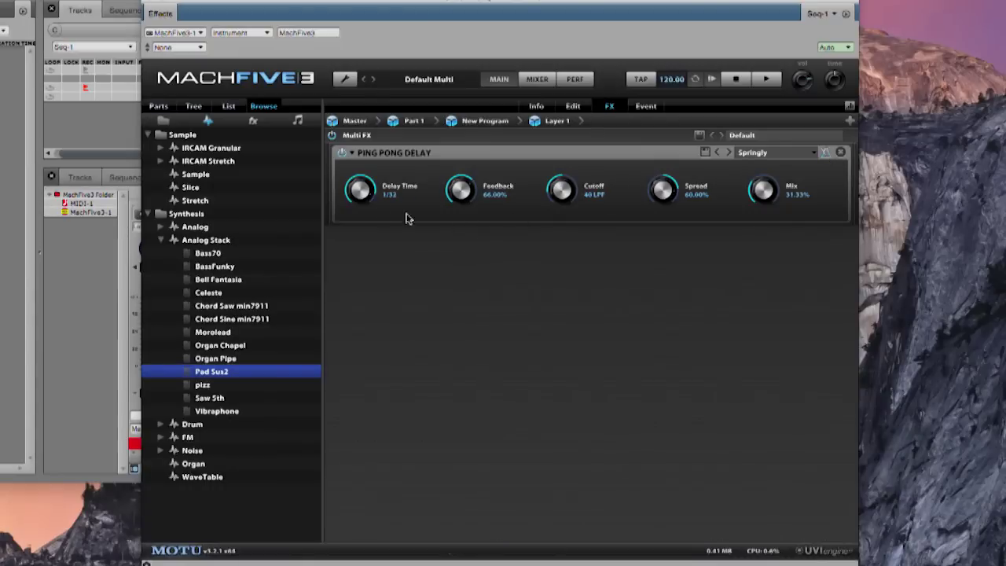
{"action": "scroll", "coordinate": [351, 198], "scroll_direction": "up", "scroll_amount": 1}
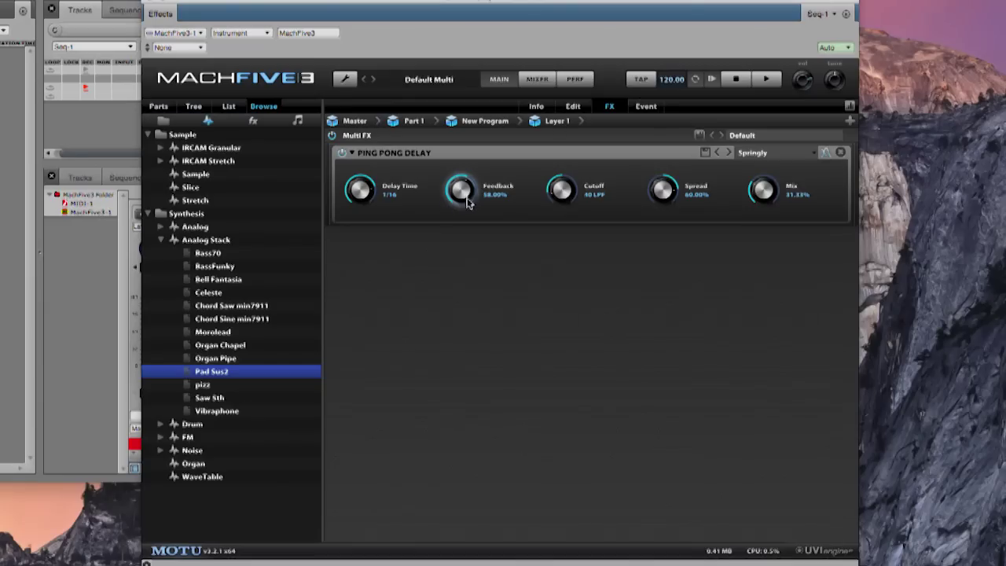
Step: Load the German Piano from the MSI soundbank's Pianos into the first part's program as an additional layer, using Load as Layers
{"action": "left_click", "coordinate": [154, 107]}
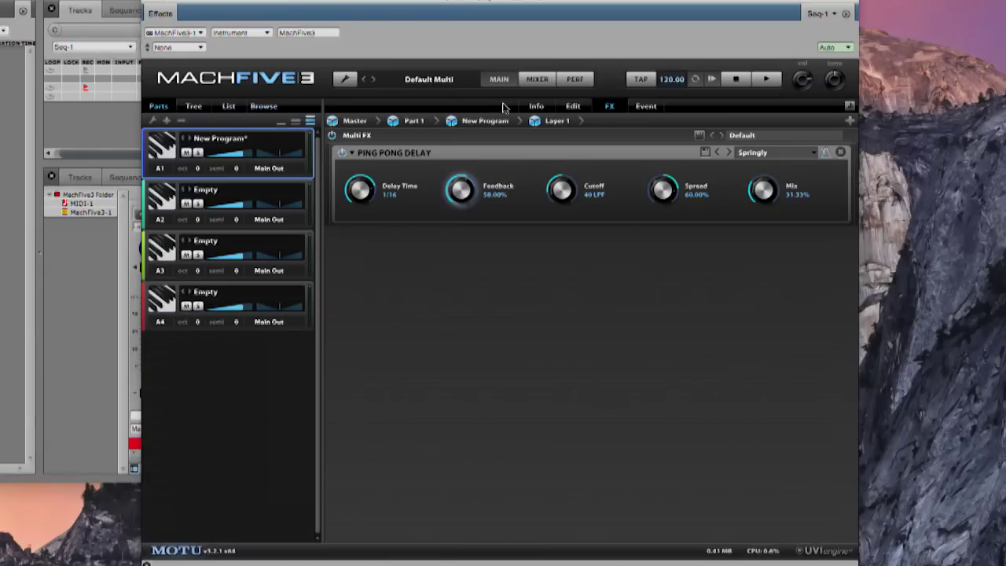
{"action": "left_click", "coordinate": [574, 106]}
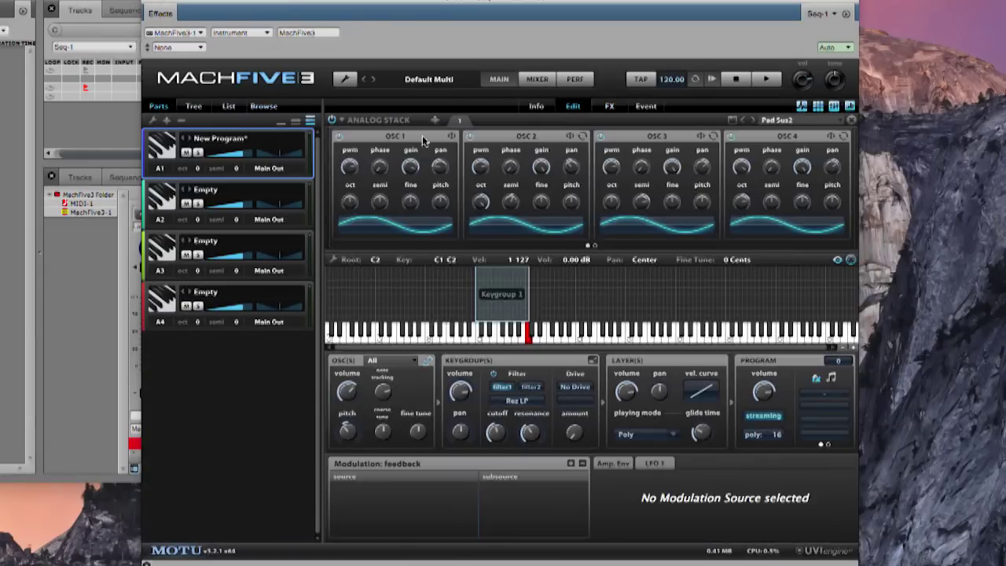
{"action": "double_click", "coordinate": [242, 141]}
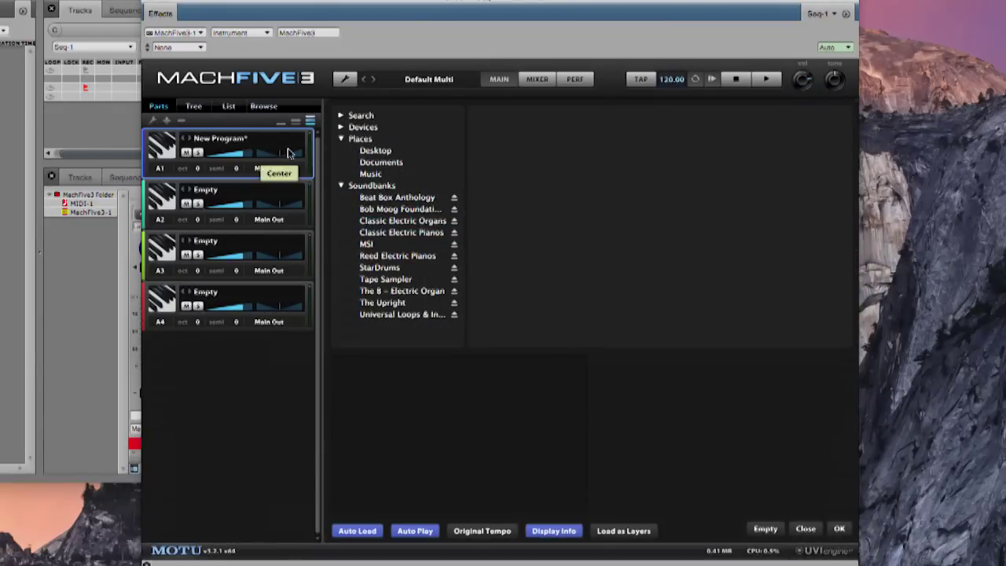
{"action": "left_click", "coordinate": [379, 245]}
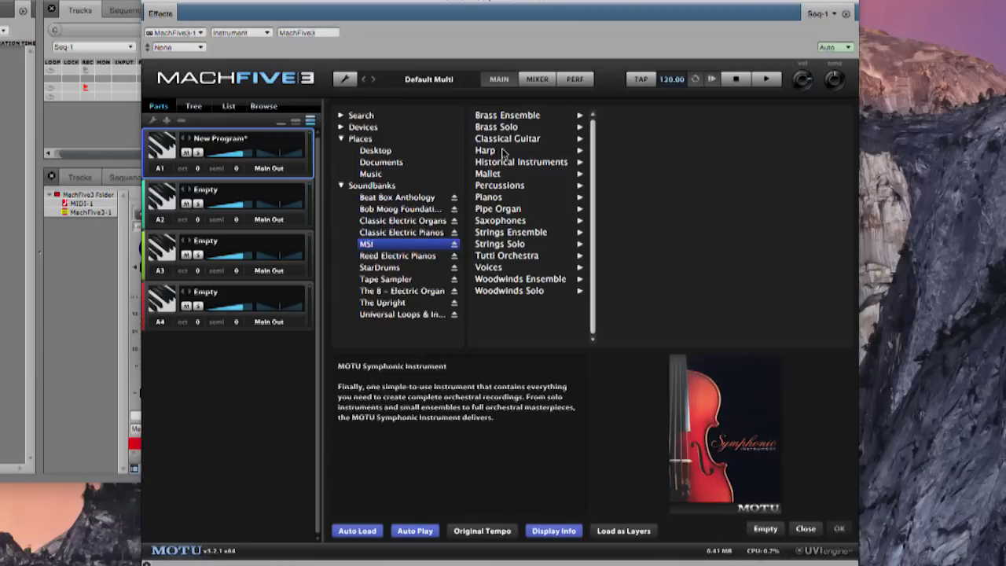
{"action": "left_click", "coordinate": [516, 198]}
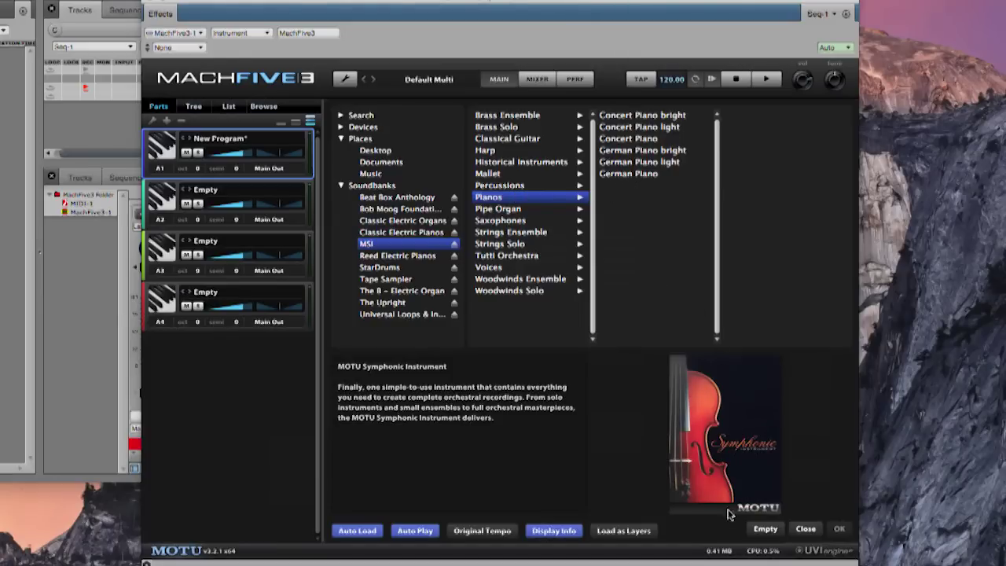
{"action": "left_click", "coordinate": [626, 532]}
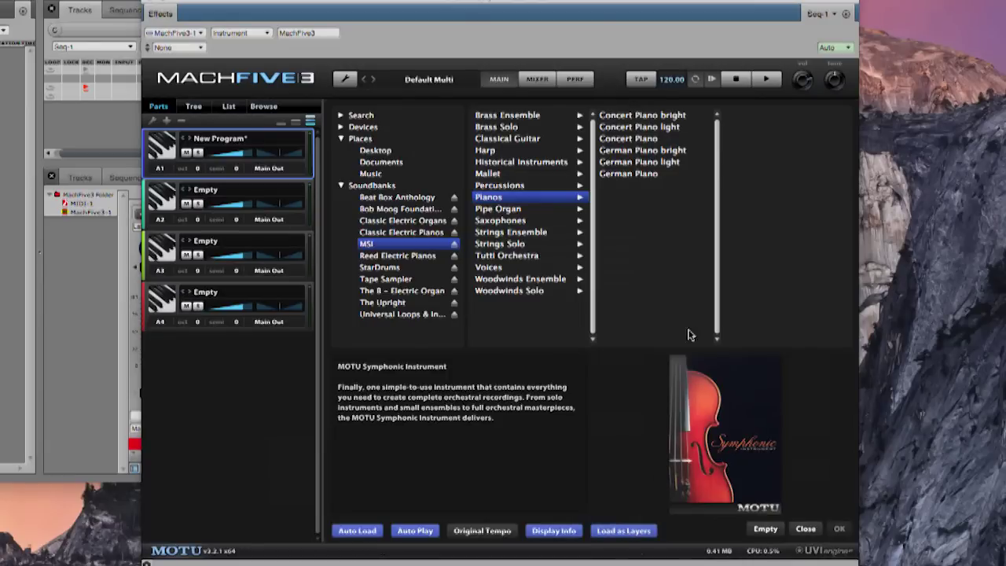
{"action": "left_click", "coordinate": [643, 174]}
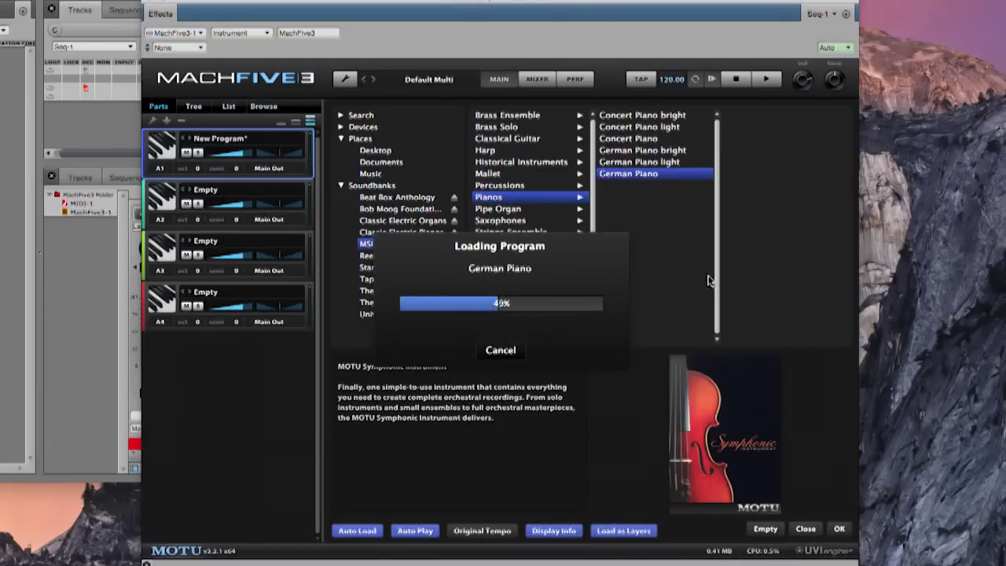
{"action": "left_click", "coordinate": [839, 529]}
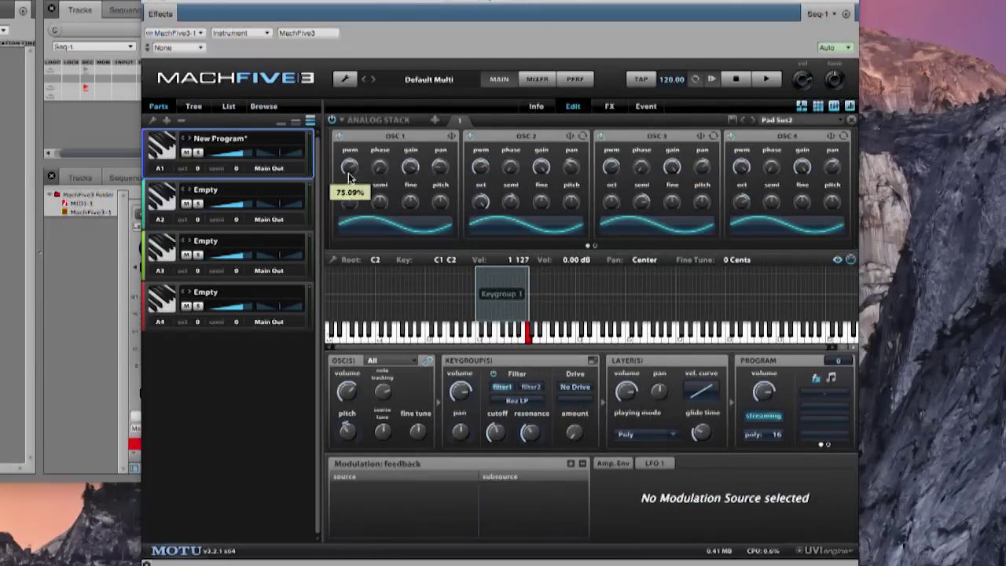
Step: Delete all piano keygroups of Layer 2 from the lowest one up to and including C3
{"action": "left_click", "coordinate": [193, 106]}
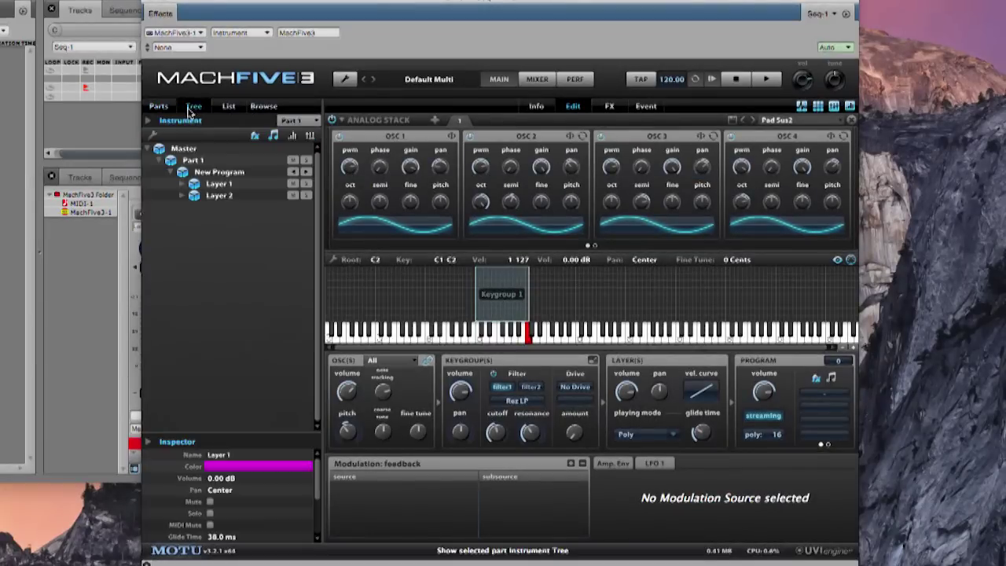
{"action": "left_click", "coordinate": [228, 196], "text": "shift"}
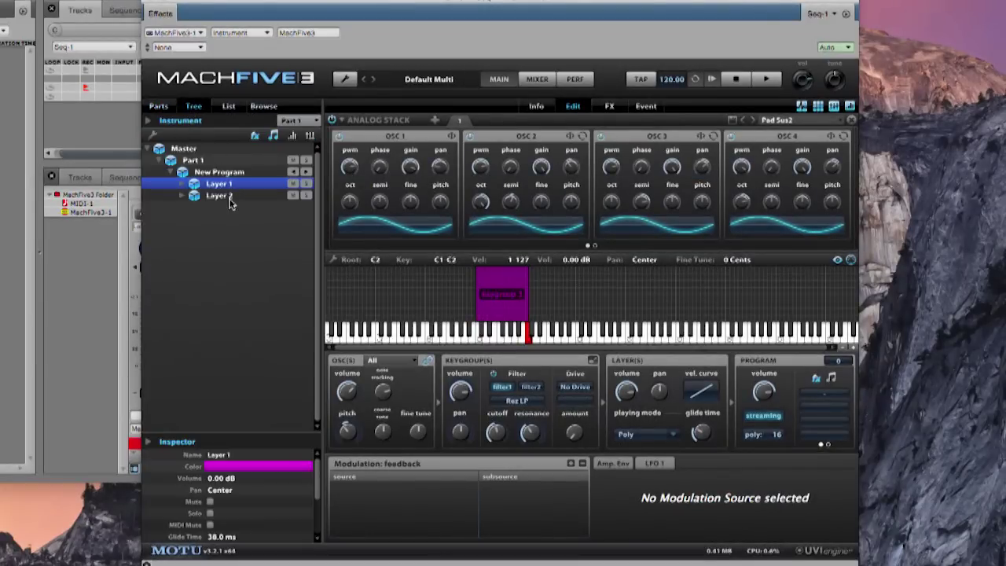
{"action": "left_click", "coordinate": [230, 186]}
{"action": "left_click", "coordinate": [229, 196]}
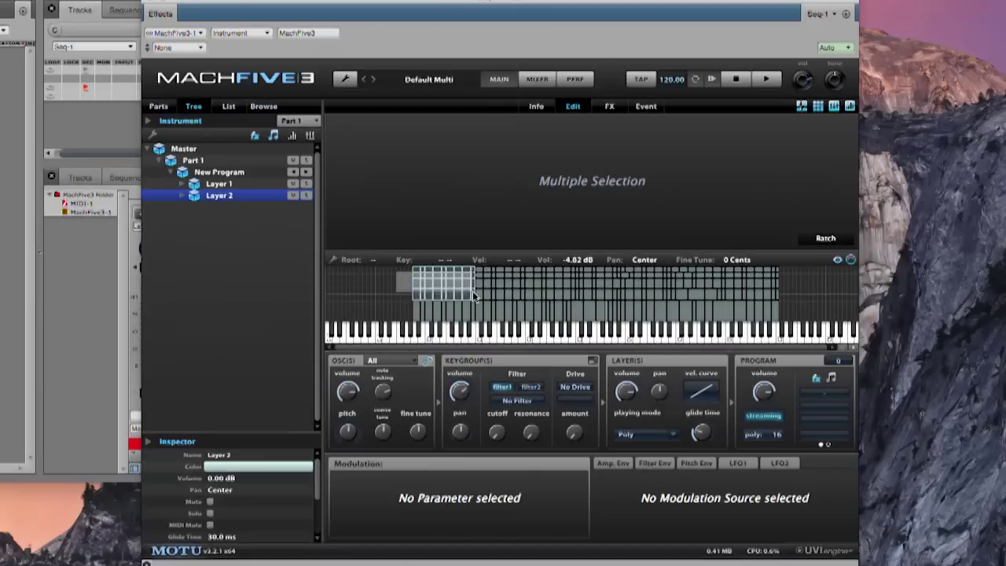
{"action": "left_click_drag", "start_coordinate": [473, 290], "coordinate": [568, 312]}
{"action": "left_click_drag", "start_coordinate": [575, 317], "coordinate": [572, 314]}
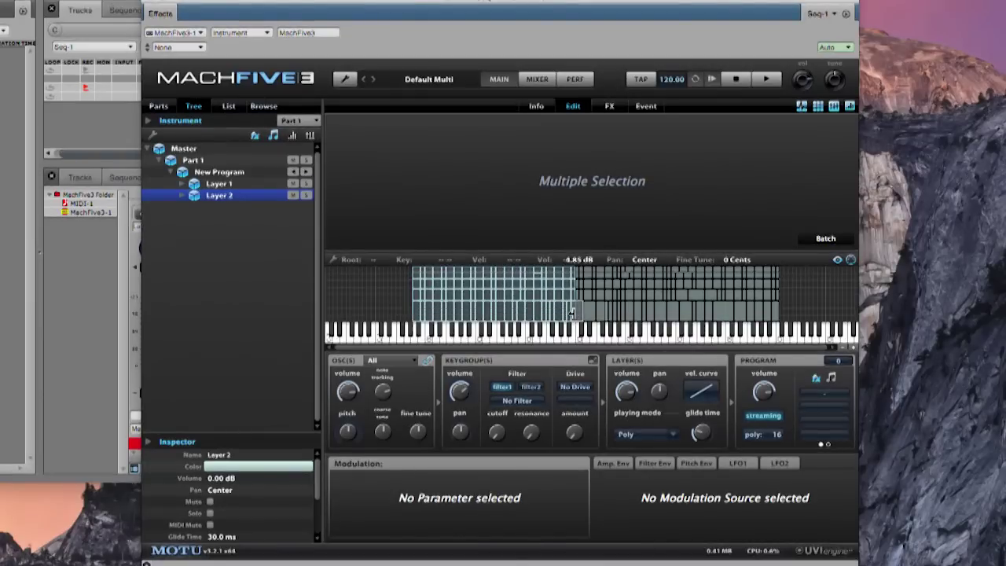
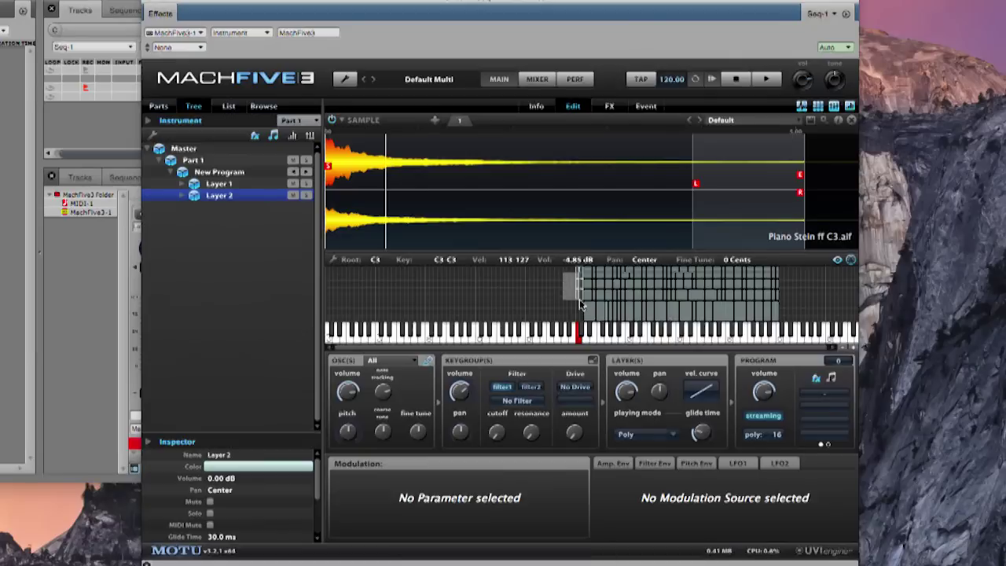
{"action": "left_click", "coordinate": [577, 305]}
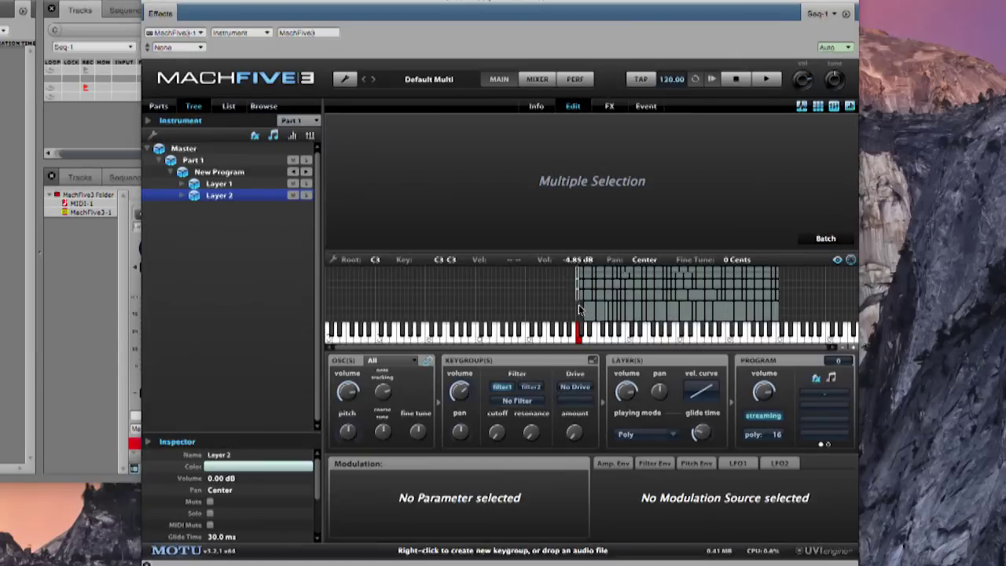
{"action": "left_click", "coordinate": [579, 304]}
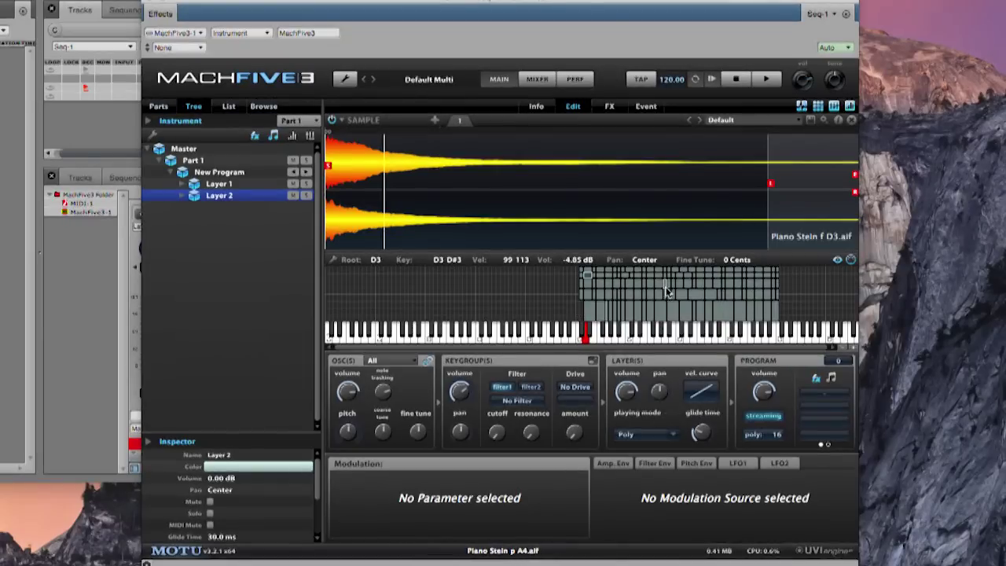
Step: Add a SparkVerb with the Large to Endless preset Endless to Layer 2's effects and shorten its decay time to 11.88 s
{"action": "left_click", "coordinate": [616, 109]}
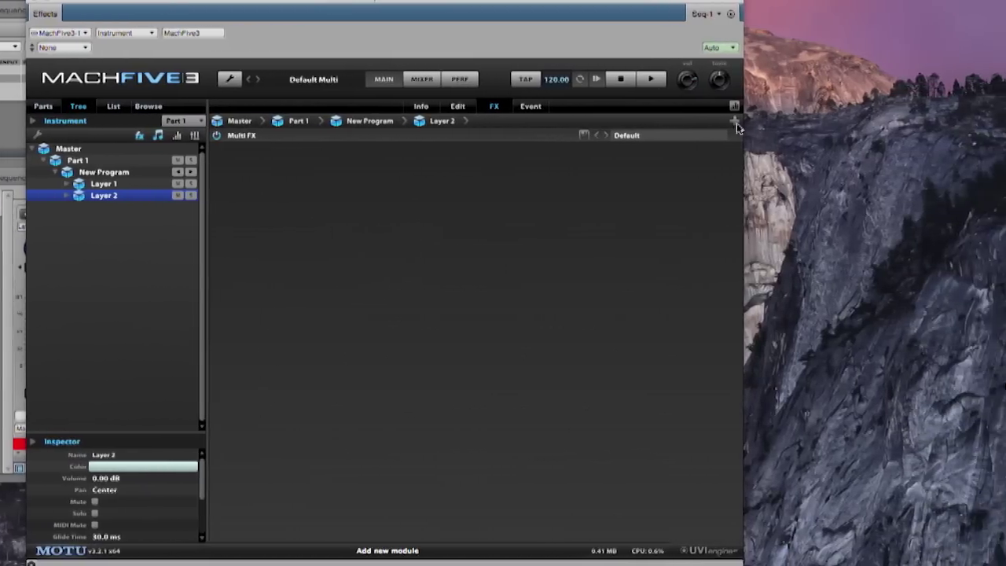
{"action": "left_click", "coordinate": [735, 122]}
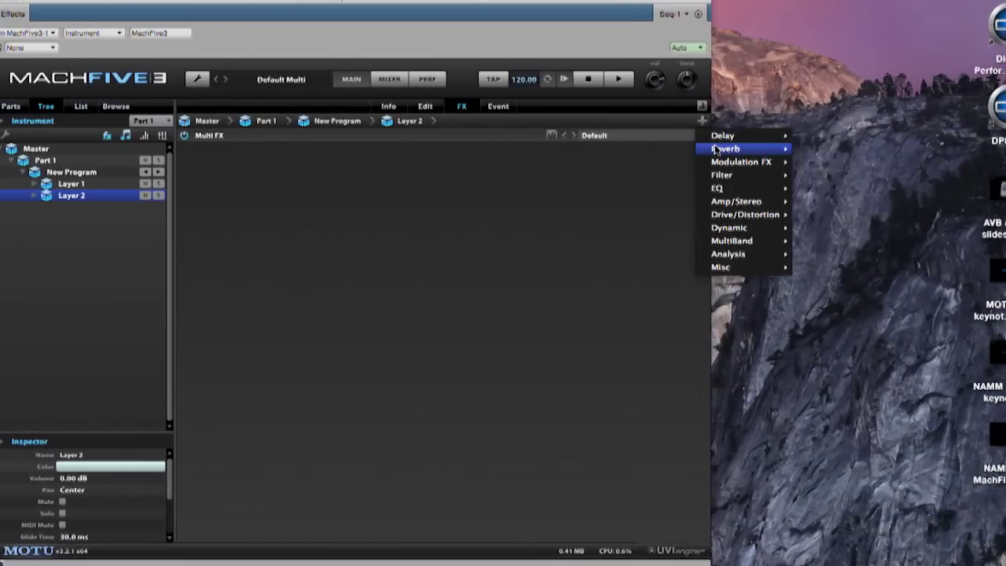
{"action": "mouse_move", "coordinate": [715, 149]}
{"action": "mouse_move", "coordinate": [823, 222]}
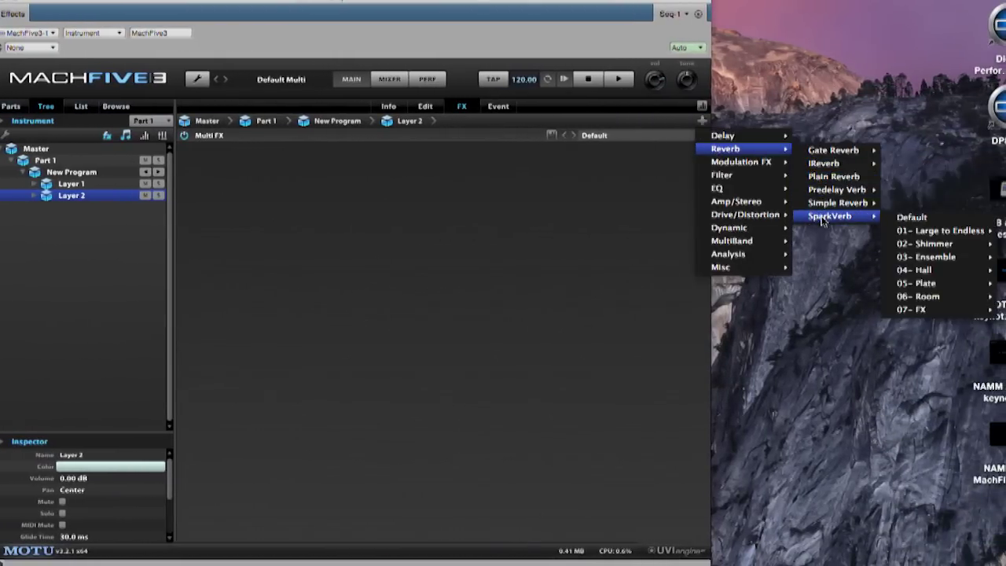
{"action": "mouse_move", "coordinate": [899, 230]}
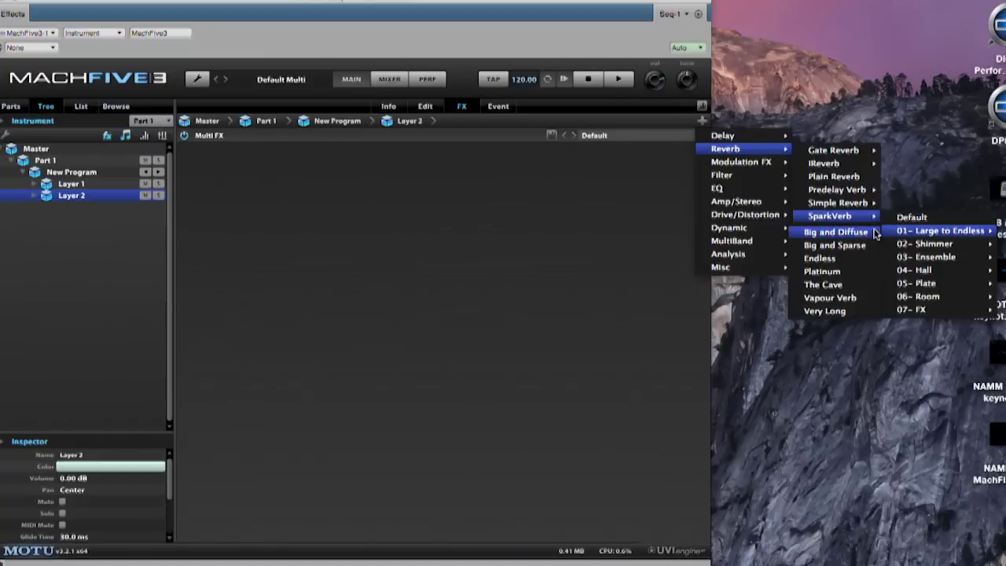
{"action": "left_click", "coordinate": [839, 259]}
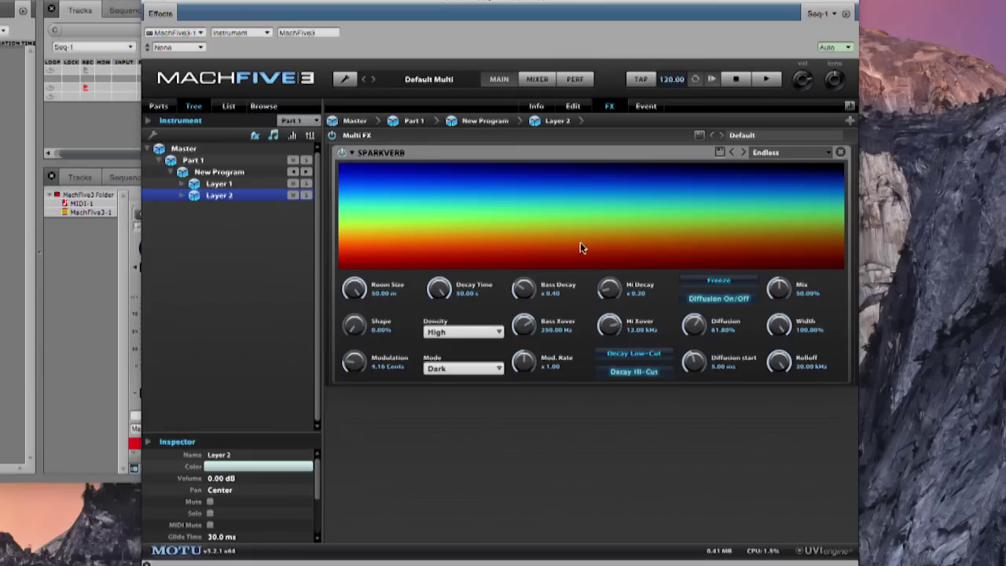
{"action": "left_click_drag", "start_coordinate": [433, 294], "coordinate": [358, 346]}
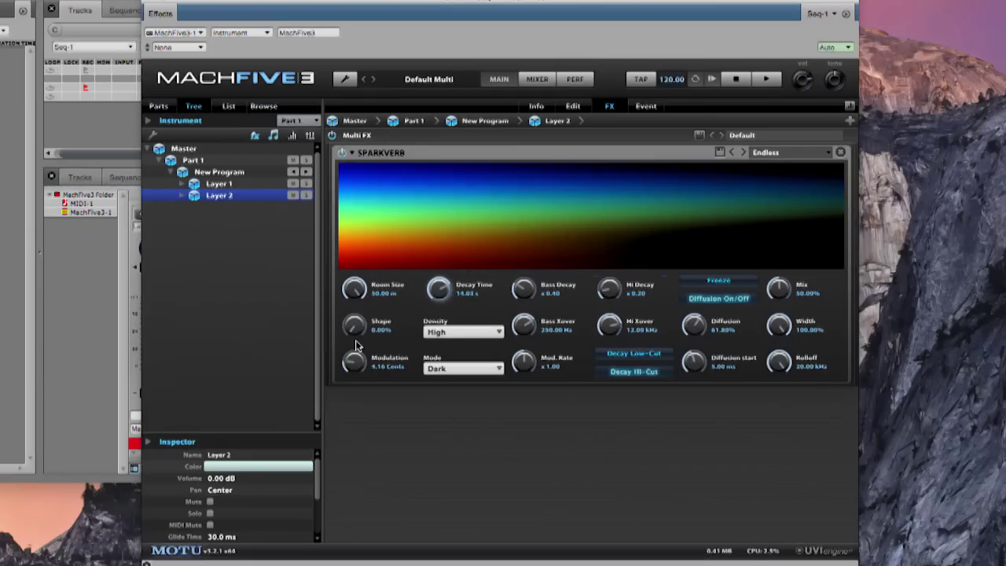
{"action": "left_click_drag", "start_coordinate": [350, 348], "coordinate": [328, 354]}
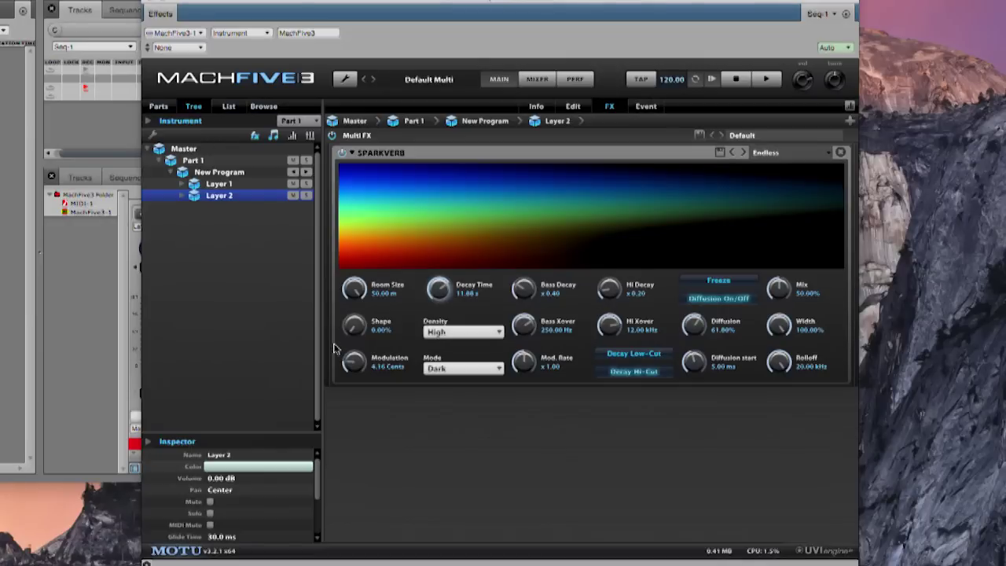
Step: Add an Arpeggiator with the Wedding Time preset to Layer 2 and slightly lower its long first step and its sixth step
{"action": "left_click", "coordinate": [645, 107]}
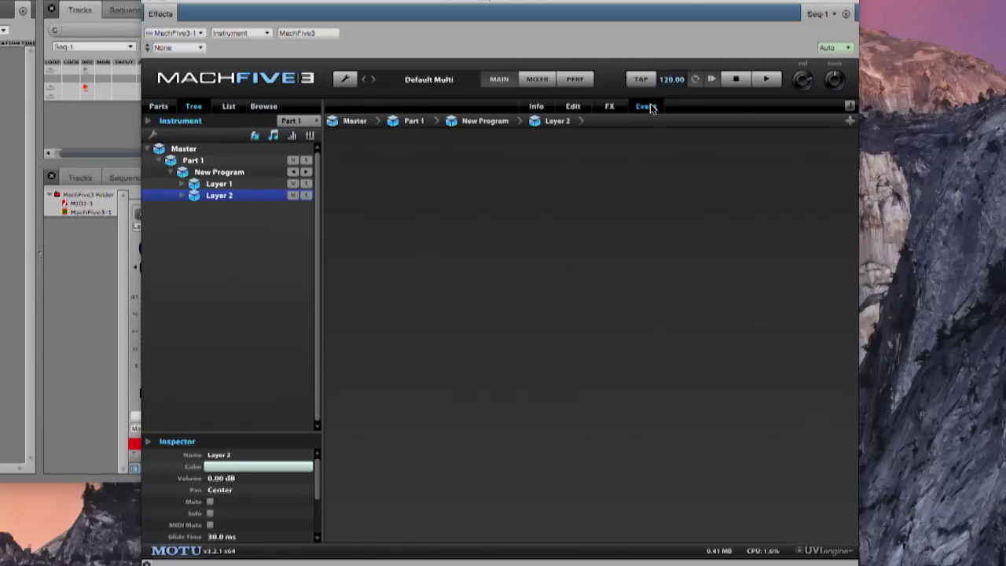
{"action": "left_click", "coordinate": [849, 120]}
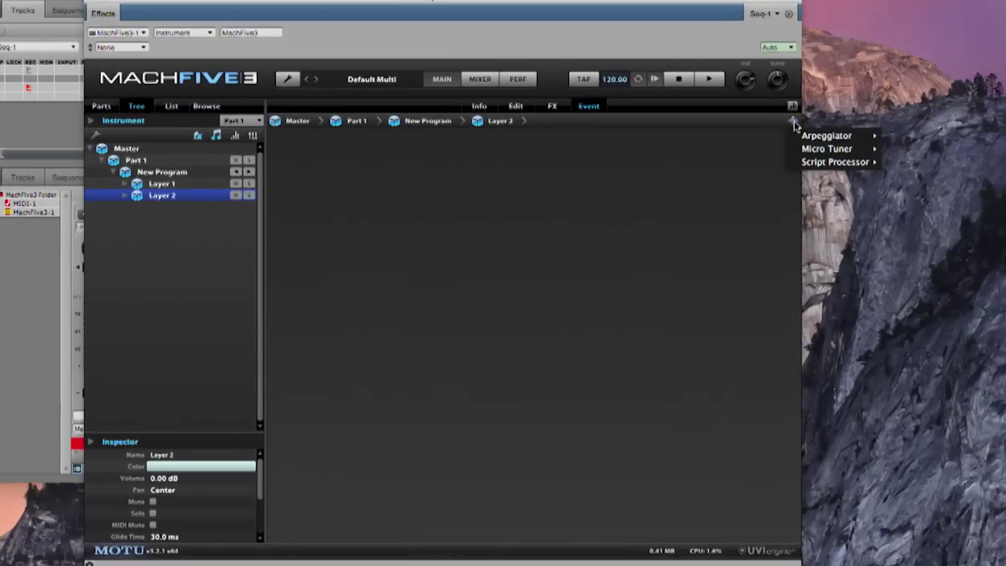
{"action": "mouse_move", "coordinate": [825, 135]}
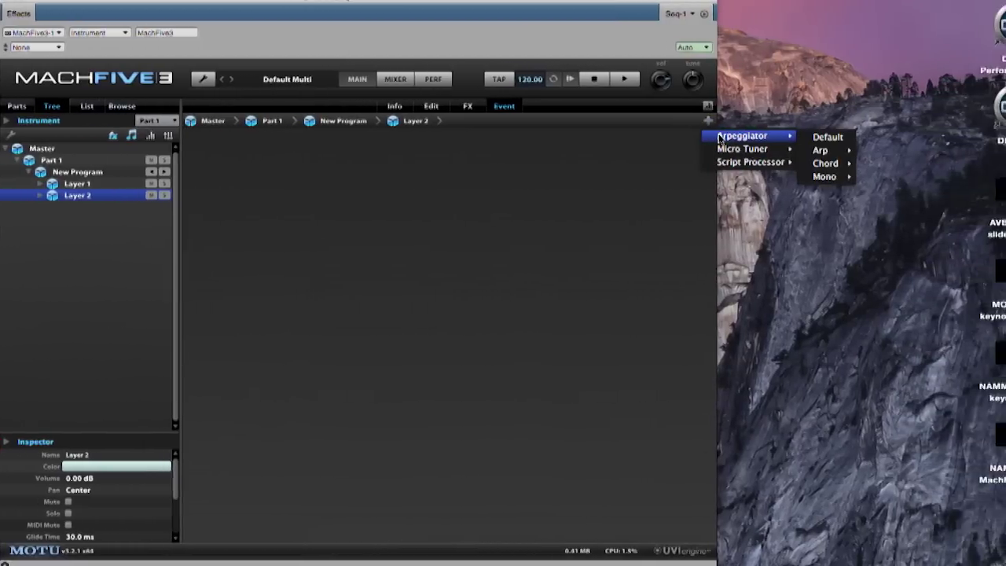
{"action": "mouse_move", "coordinate": [907, 153]}
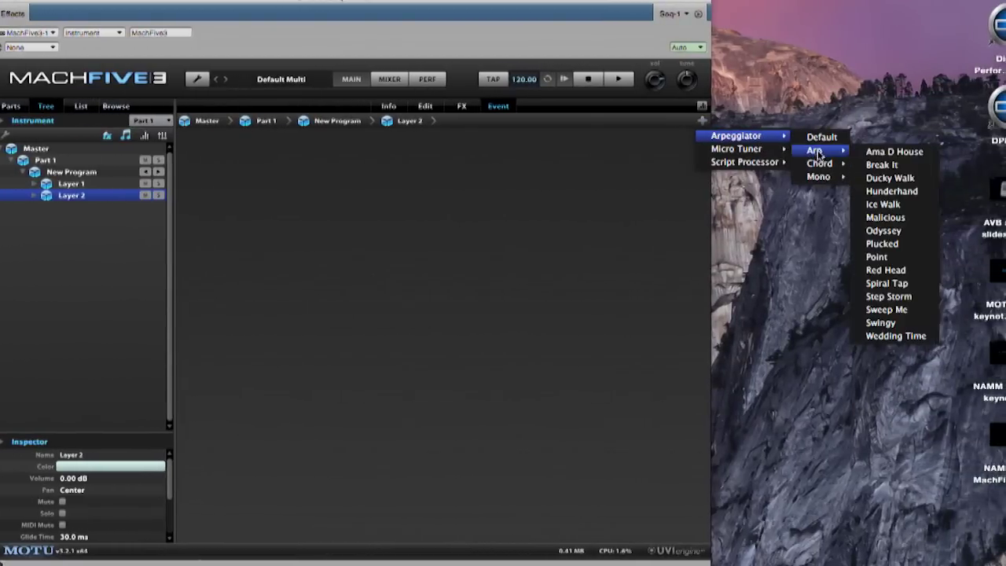
{"action": "left_click", "coordinate": [884, 336]}
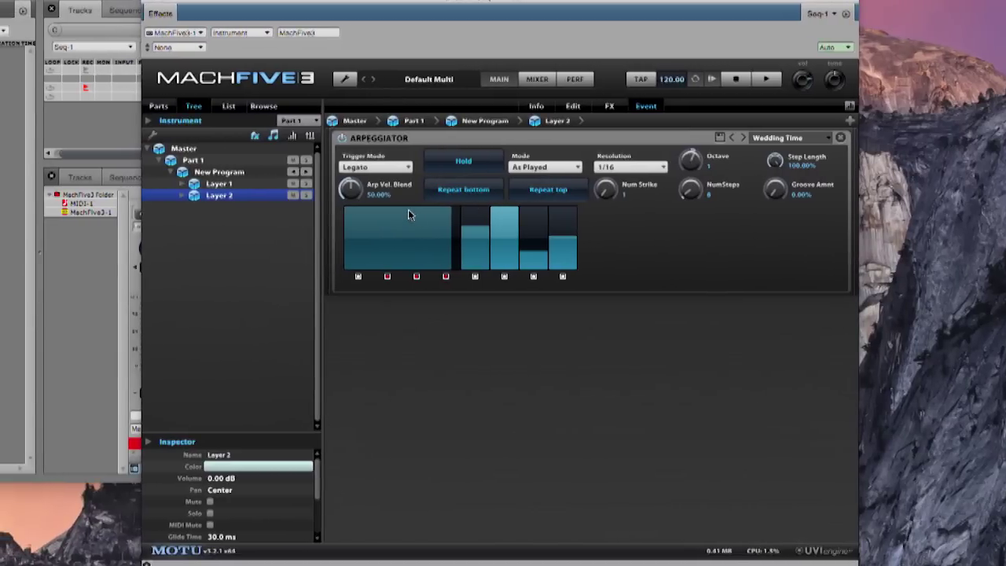
{"action": "left_click_drag", "start_coordinate": [408, 209], "coordinate": [408, 213]}
{"action": "left_click_drag", "start_coordinate": [498, 206], "coordinate": [497, 212]}
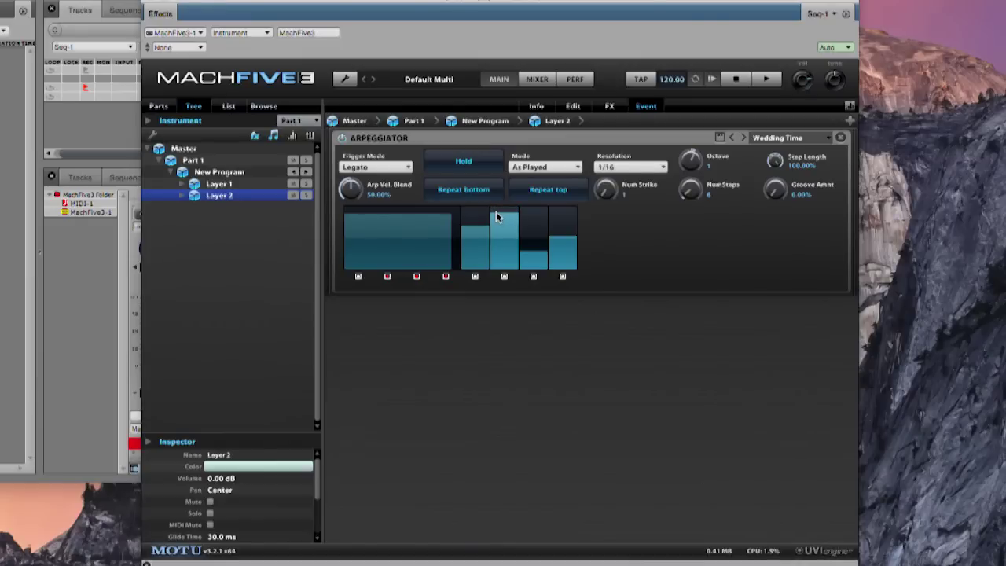
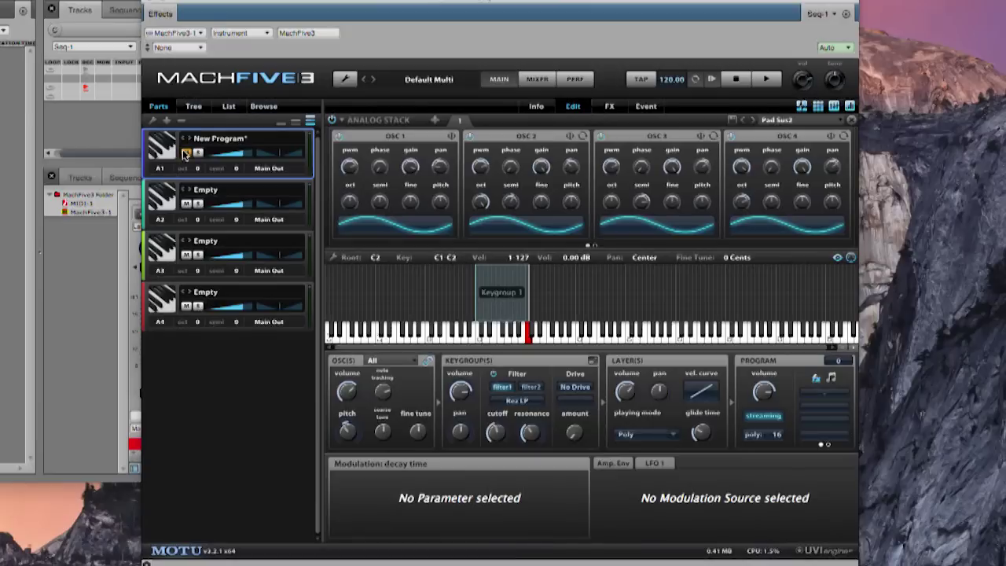
Step: Assign the empty second part to MIDI channel A1, open its program browser and lower the part's volume
{"action": "left_click", "coordinate": [159, 220]}
{"action": "left_click", "coordinate": [157, 245]}
{"action": "left_click", "coordinate": [208, 193]}
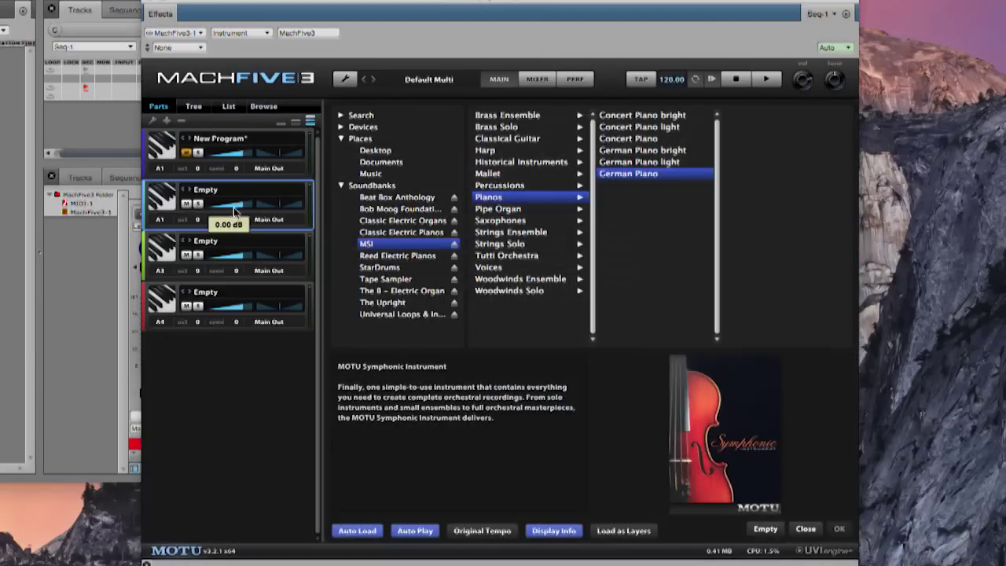
{"action": "left_click_drag", "start_coordinate": [230, 208], "coordinate": [233, 207]}
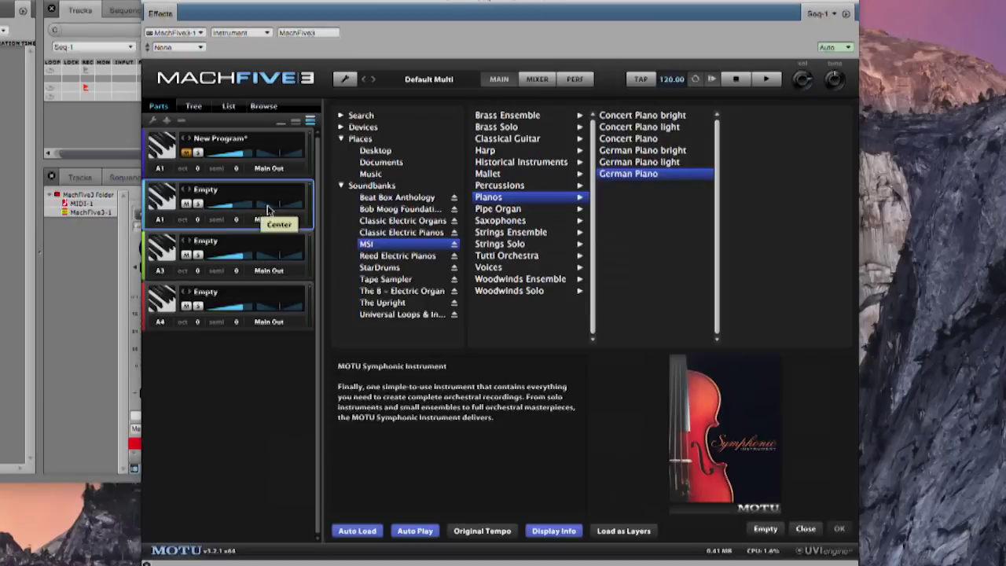
Step: Load the Trip-Hop loop 068-Sea from the Loops of the Universal Loops & Instruments soundbank into the second part
{"action": "left_click", "coordinate": [405, 314]}
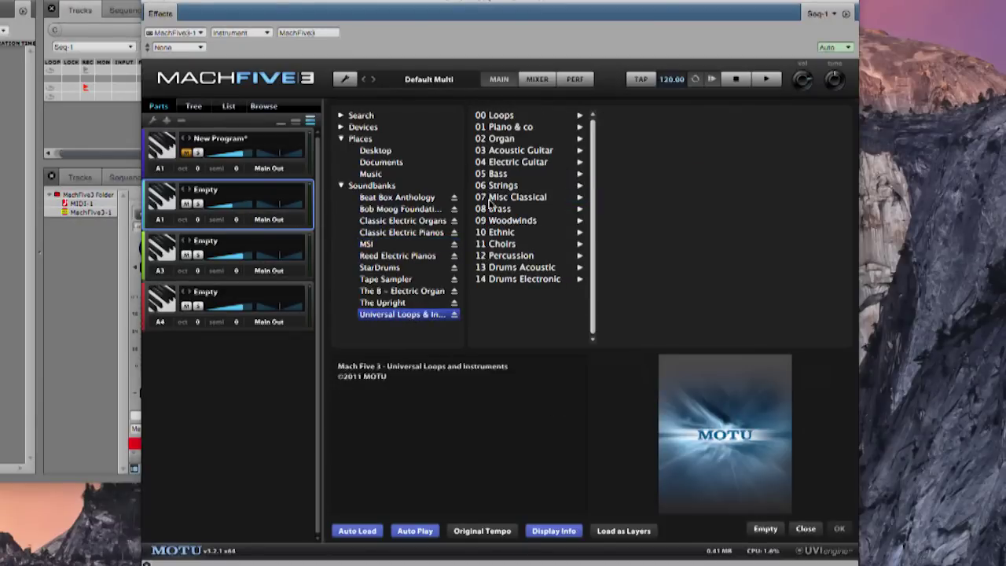
{"action": "left_click", "coordinate": [513, 116]}
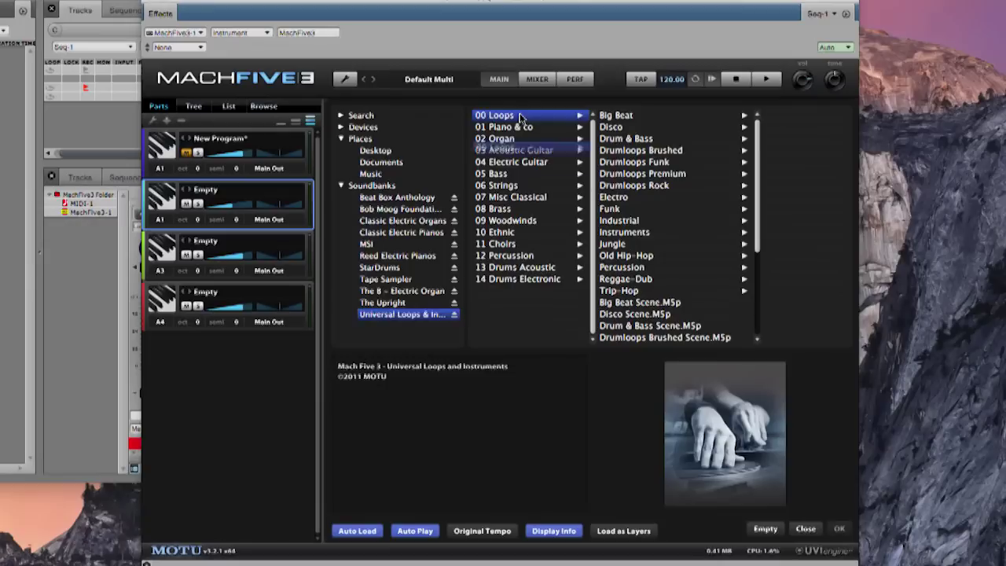
{"action": "left_click", "coordinate": [616, 290]}
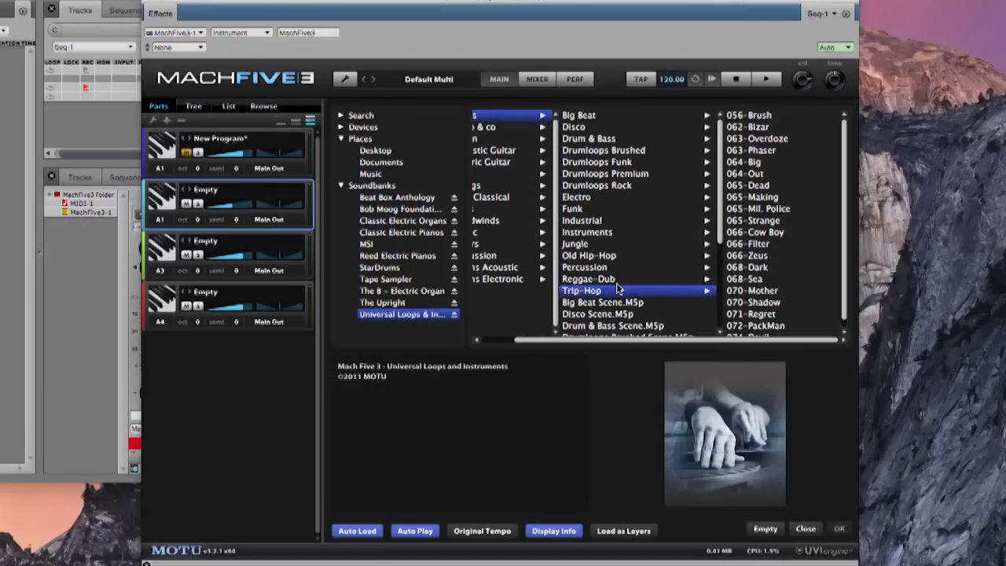
{"action": "left_click", "coordinate": [747, 278]}
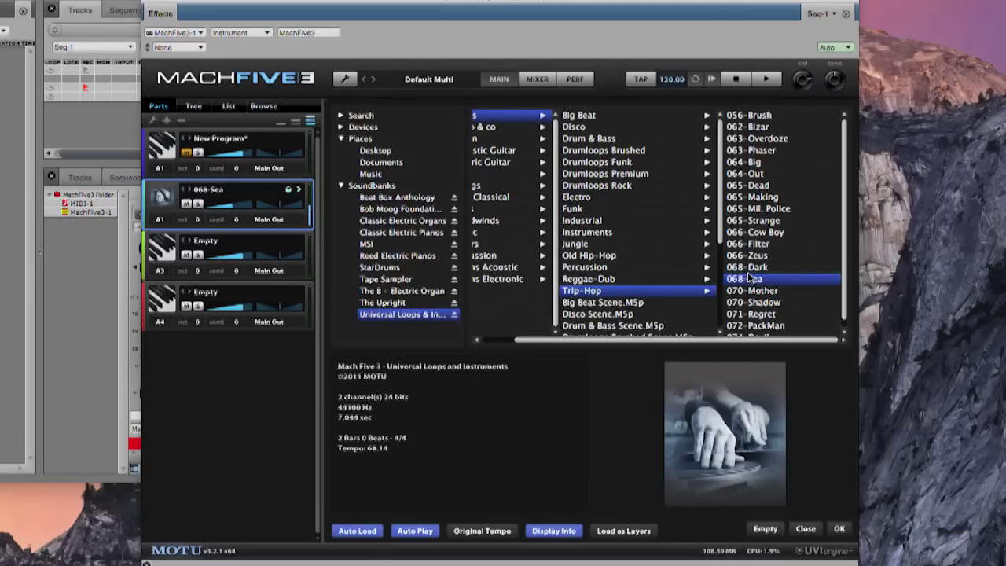
Step: Accept 068-Sea as the second part's program, stop playback and change its oscillator type from Slice to IRCAM Granular
{"action": "left_click", "coordinate": [839, 529]}
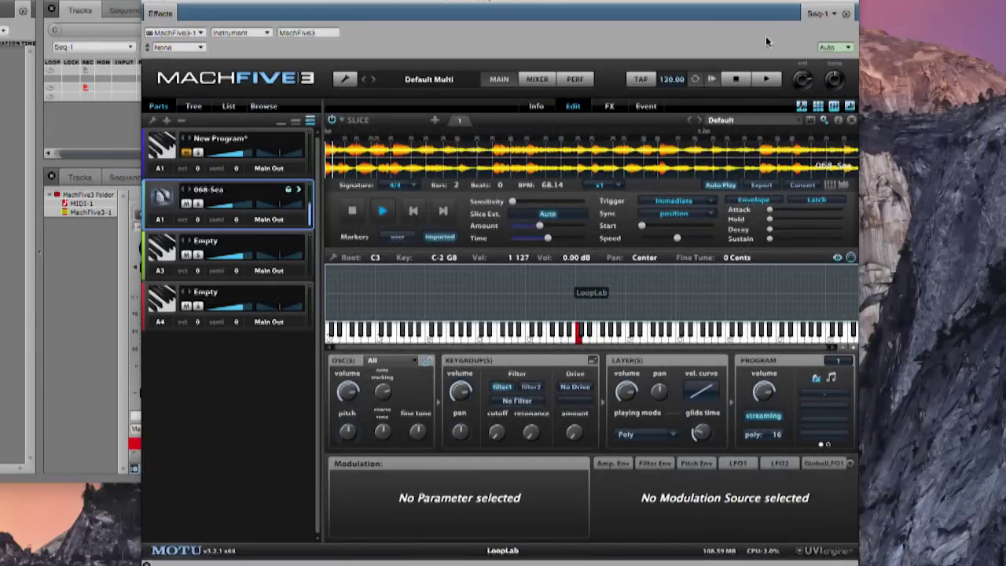
{"action": "left_click", "coordinate": [734, 79]}
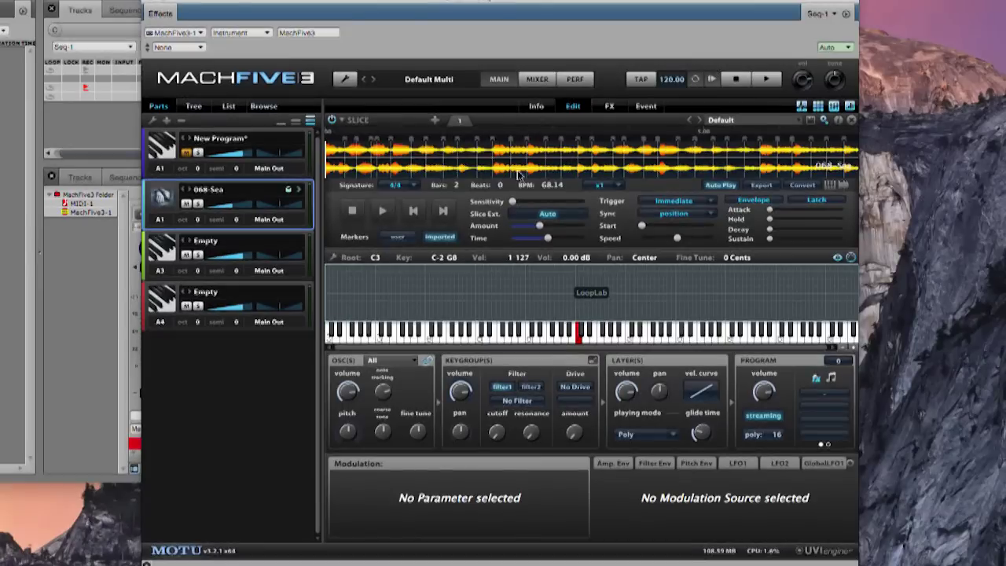
{"action": "left_click", "coordinate": [343, 120]}
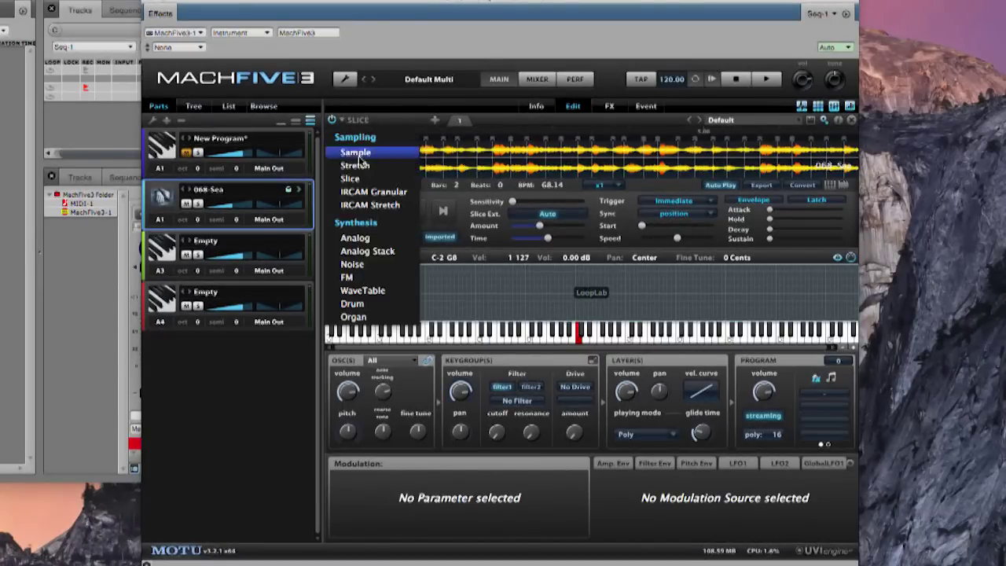
{"action": "left_click", "coordinate": [371, 193]}
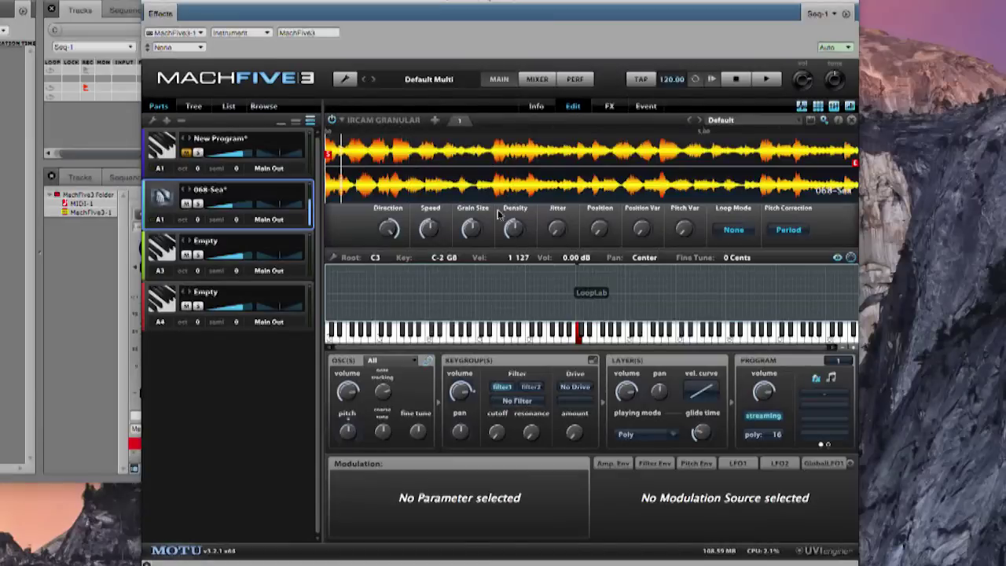
Step: Slow the granular speed, lengthen the grain size to about 231 ms and shift the position to about 44%
{"action": "left_click_drag", "start_coordinate": [430, 227], "coordinate": [414, 259]}
{"action": "left_click", "coordinate": [481, 228]}
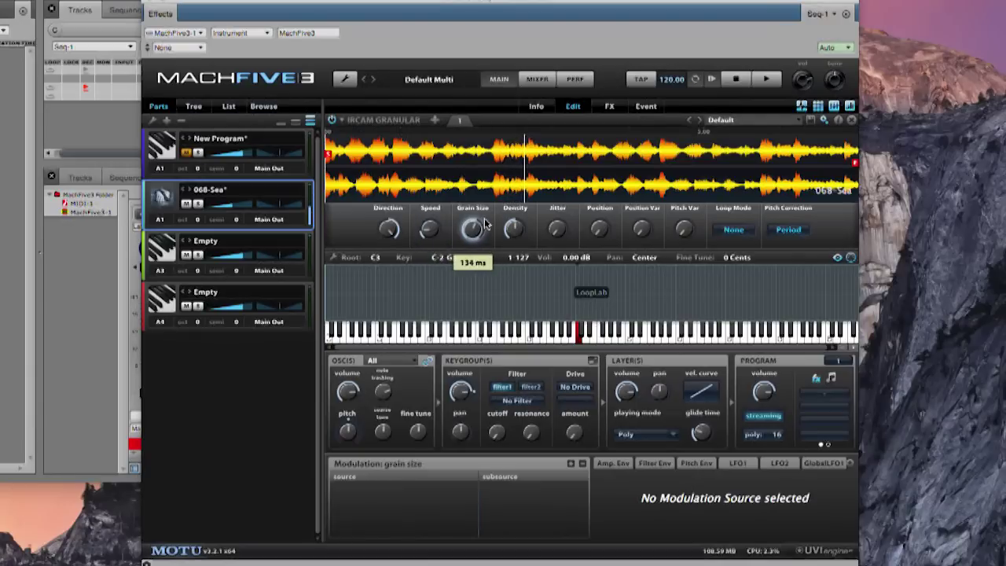
{"action": "left_click_drag", "start_coordinate": [491, 214], "coordinate": [502, 201]}
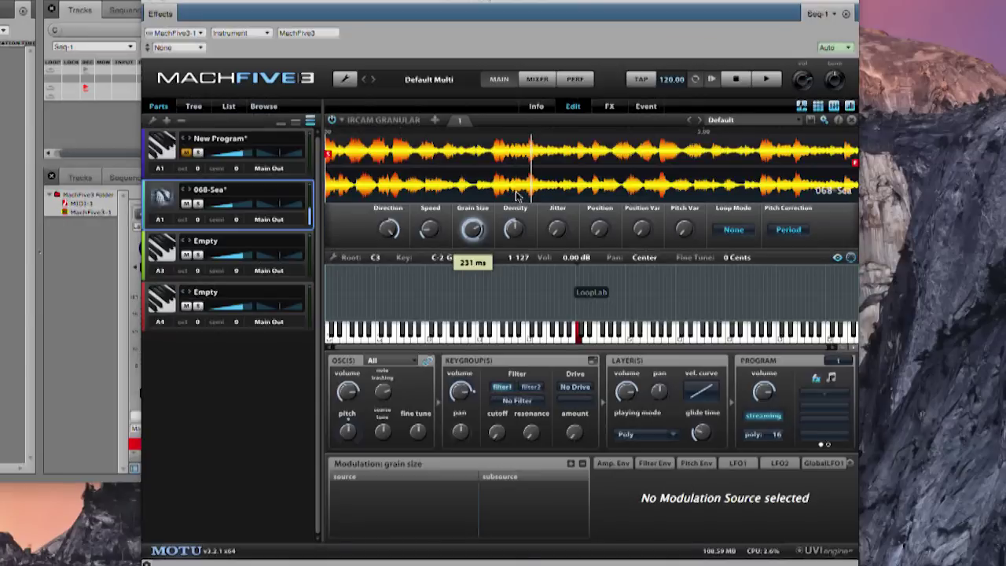
{"action": "mouse_move", "coordinate": [595, 226]}
{"action": "left_click_drag", "start_coordinate": [591, 233], "coordinate": [633, 149]}
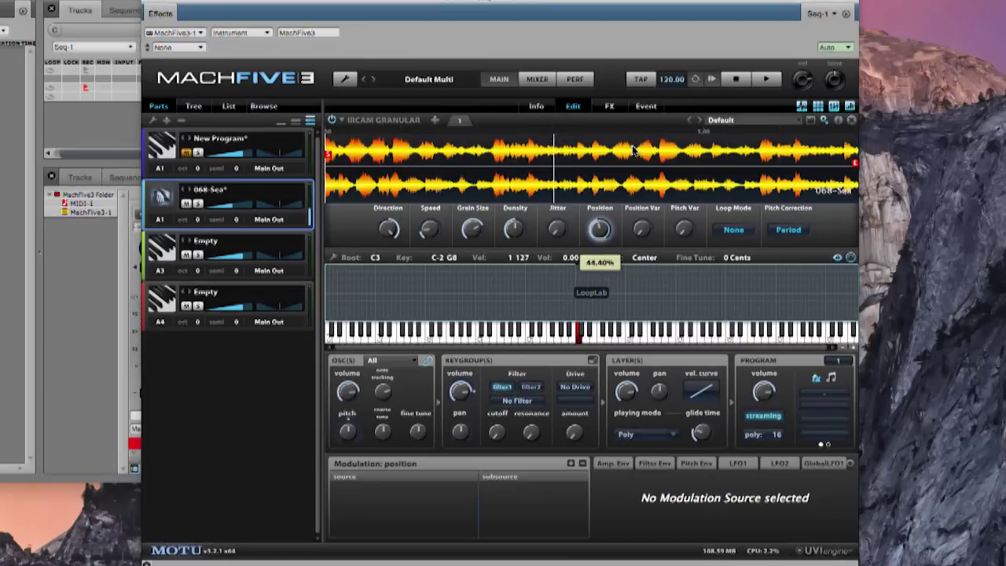
{"action": "left_click_drag", "start_coordinate": [628, 153], "coordinate": [612, 157]}
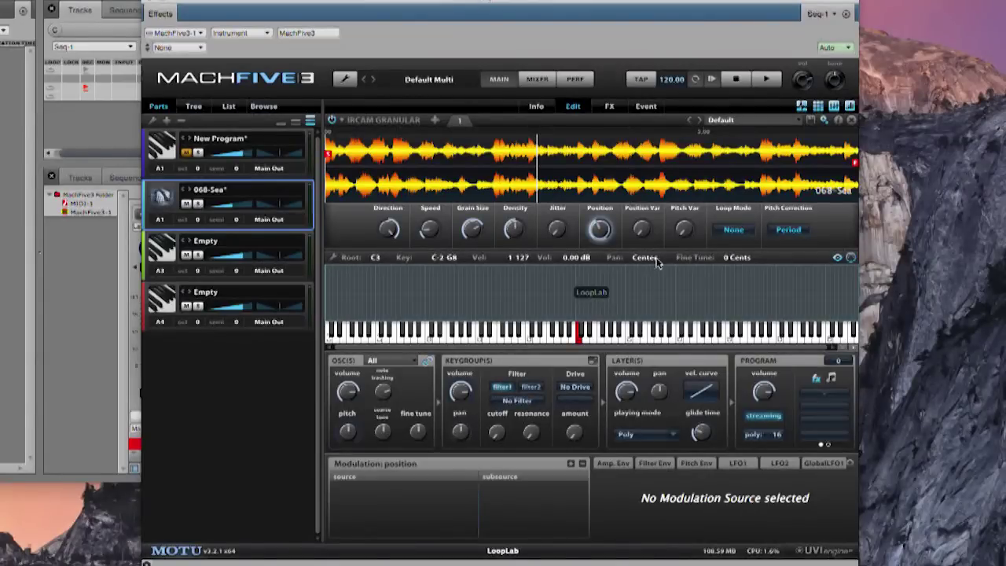
Step: Restrict the loop's keygroup to the single key C3 and move its granular position to an earlier point in the sample
{"action": "left_click_drag", "start_coordinate": [449, 262], "coordinate": [419, 357]}
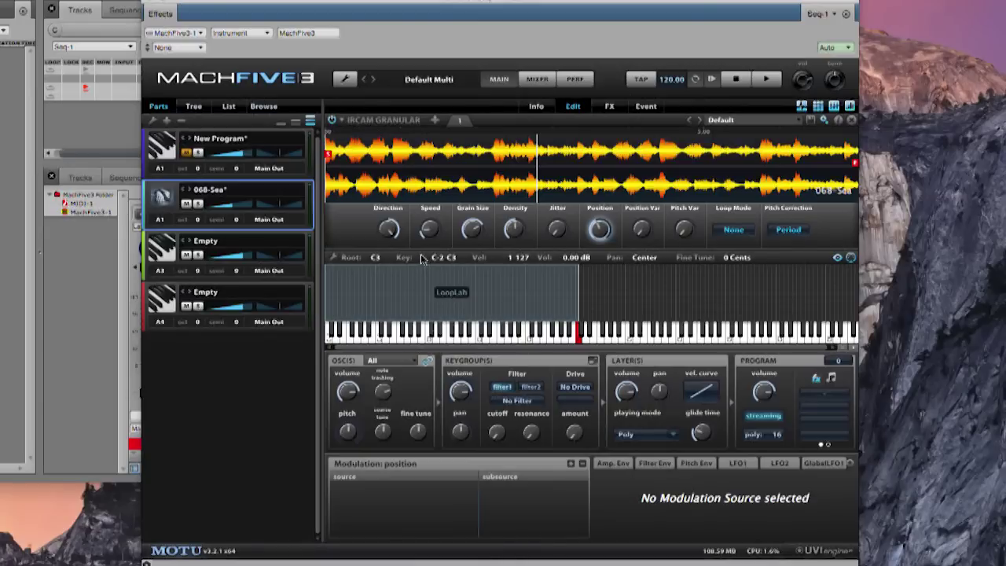
{"action": "left_click_drag", "start_coordinate": [428, 260], "coordinate": [487, 172]}
{"action": "scroll", "coordinate": [490, 170], "scroll_direction": "up", "scroll_amount": 2}
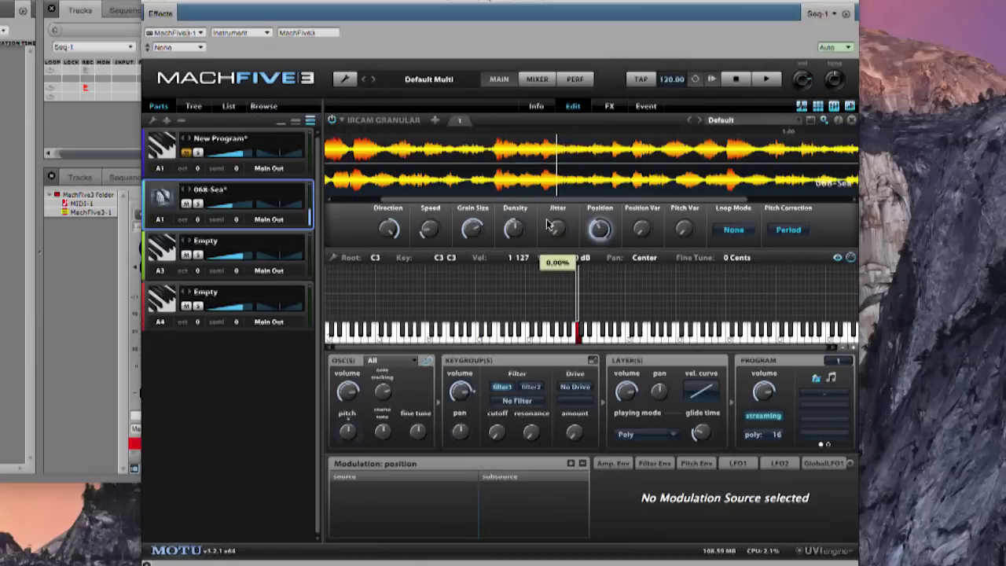
{"action": "mouse_move", "coordinate": [591, 246]}
{"action": "left_click_drag", "start_coordinate": [603, 228], "coordinate": [597, 243]}
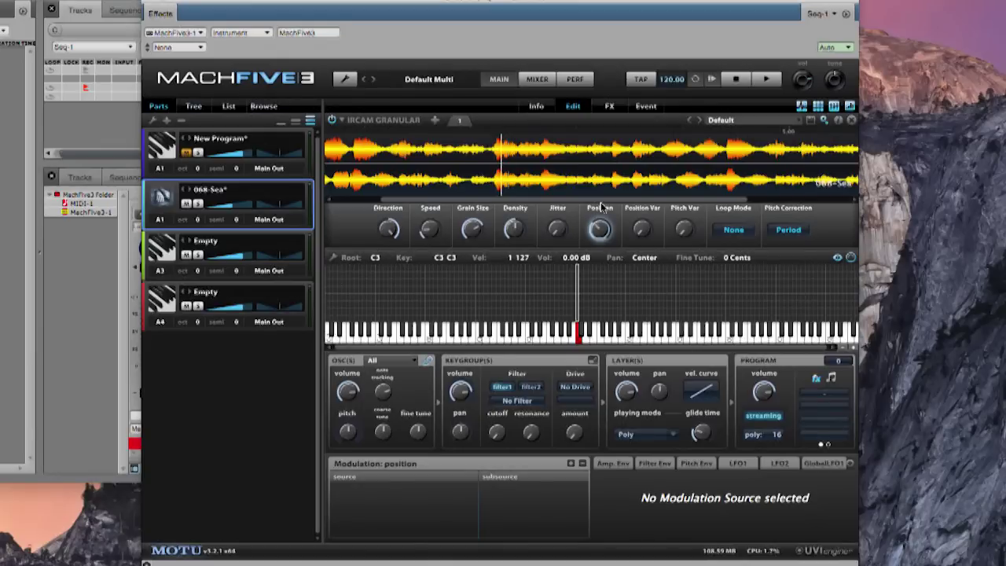
Step: Add a Ping Pong Delay with the Eight Miles preset to the 068-Sea program's effects and raise its mix to about 34%
{"action": "left_click", "coordinate": [606, 106]}
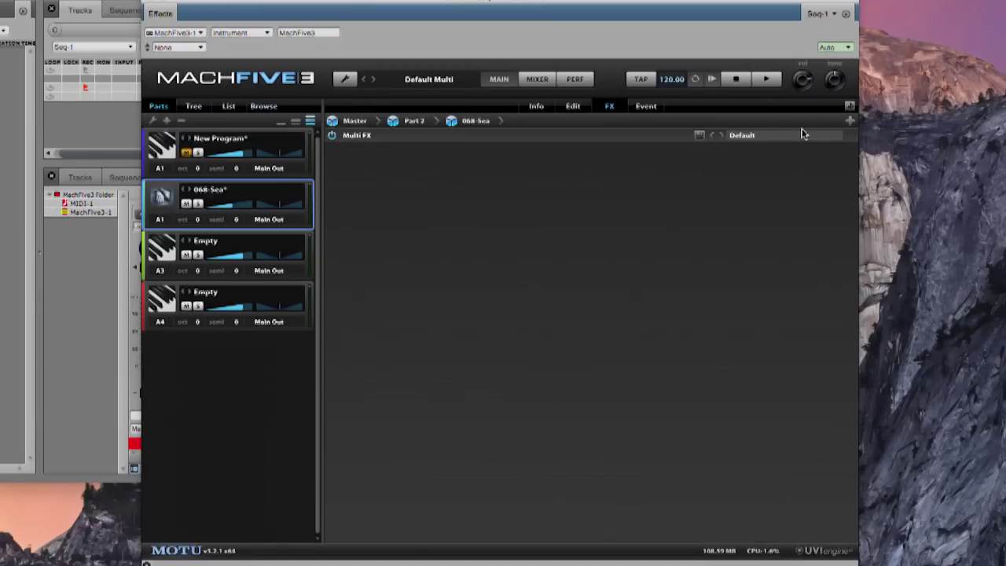
{"action": "left_click", "coordinate": [850, 121]}
{"action": "mouse_move", "coordinate": [854, 138]}
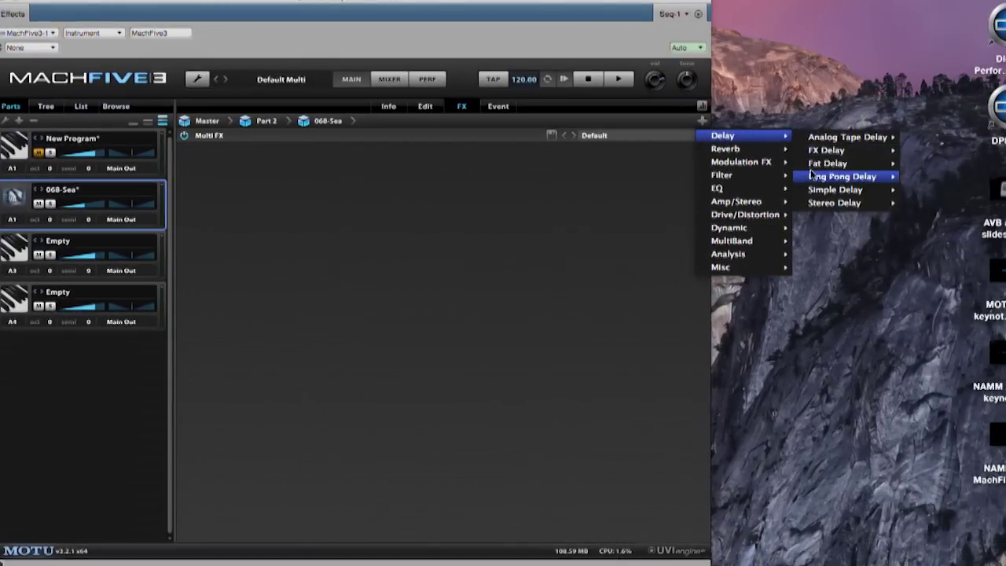
{"action": "mouse_move", "coordinate": [813, 176]}
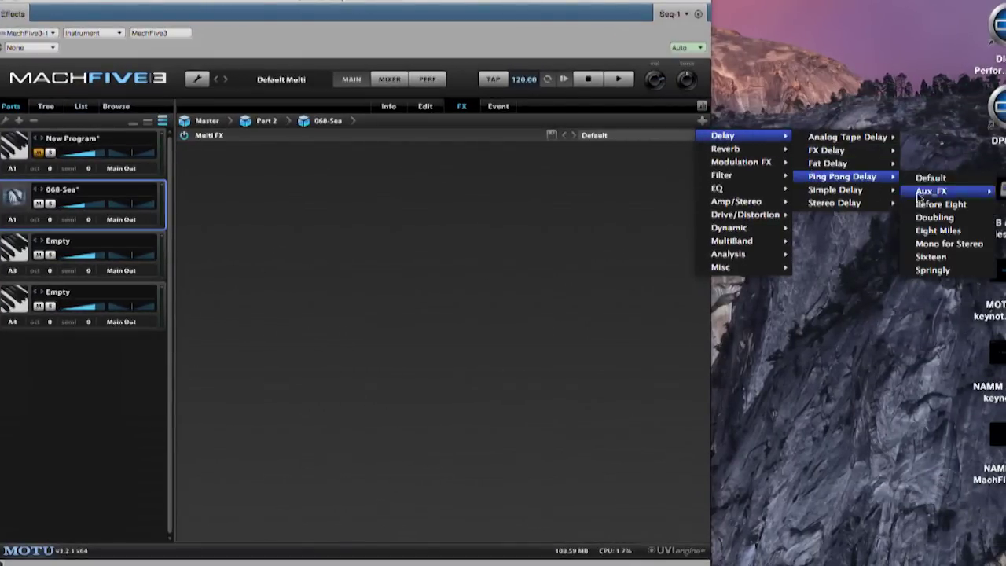
{"action": "left_click", "coordinate": [937, 230]}
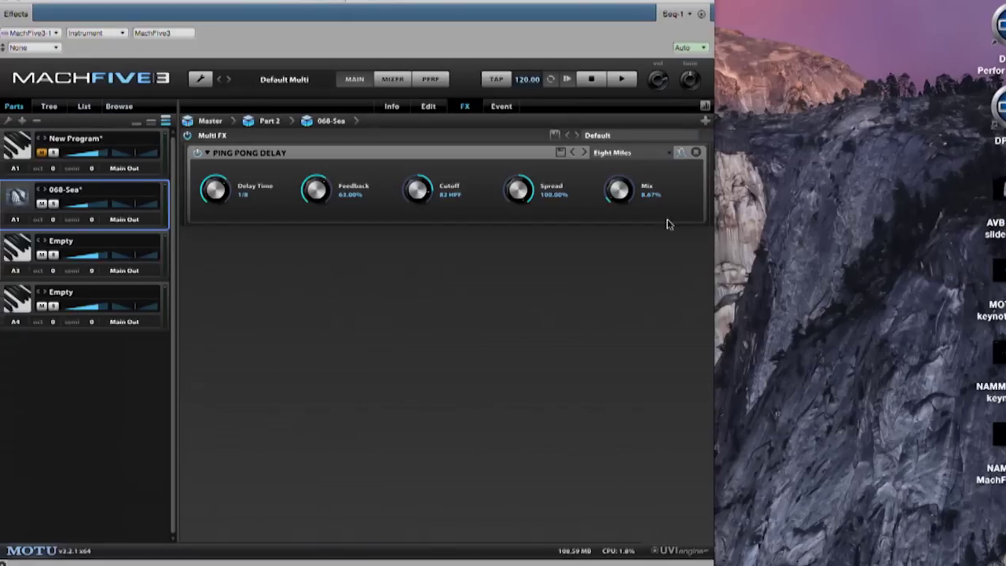
{"action": "left_click_drag", "start_coordinate": [617, 190], "coordinate": [621, 157]}
{"action": "left_click_drag", "start_coordinate": [738, 157], "coordinate": [741, 132]}
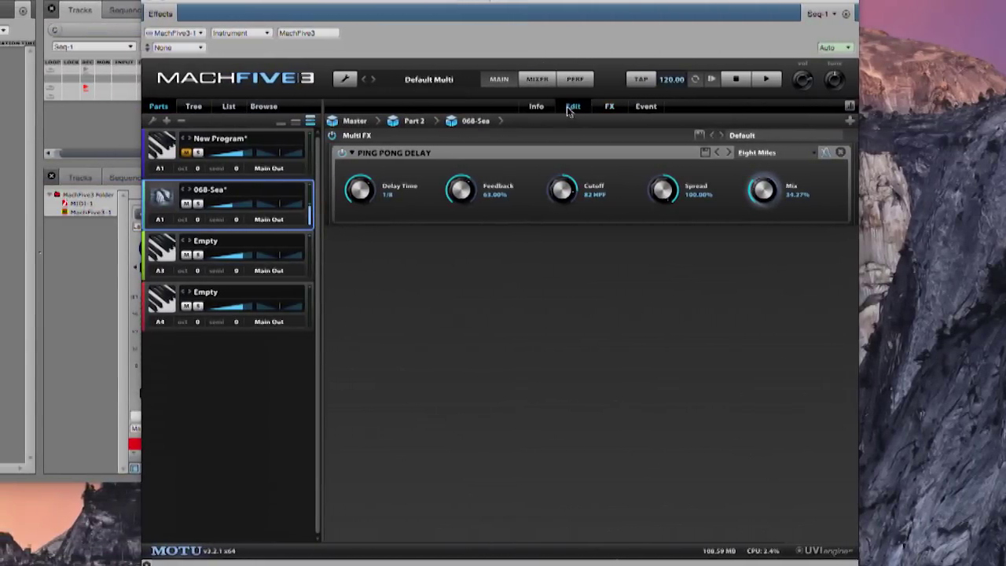
Step: Readjust the 068-Sea granular settings to a speed of about 0.19, a grain size of about 200 ms and a position of about 21%
{"action": "left_click", "coordinate": [572, 106]}
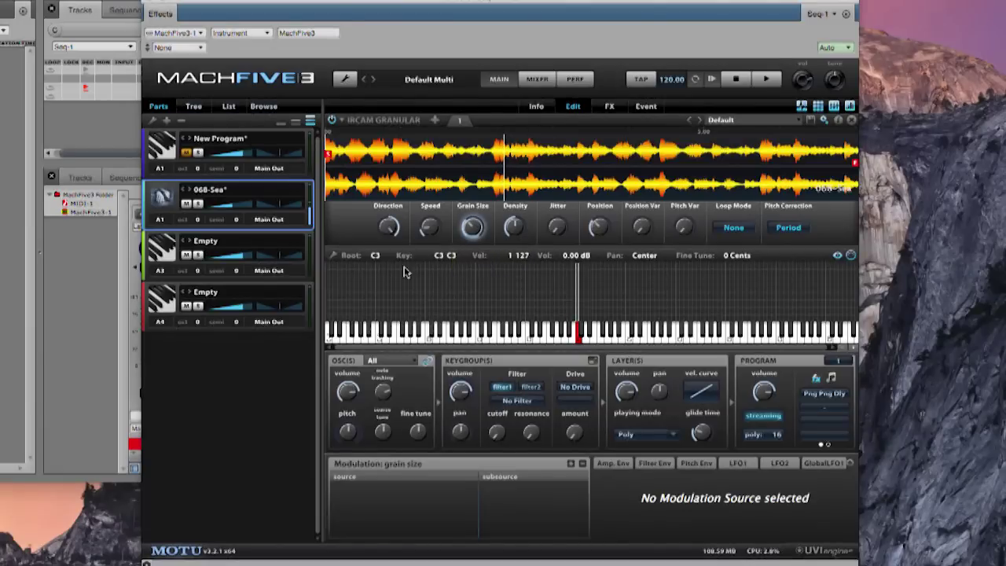
{"action": "left_click_drag", "start_coordinate": [430, 227], "coordinate": [453, 192]}
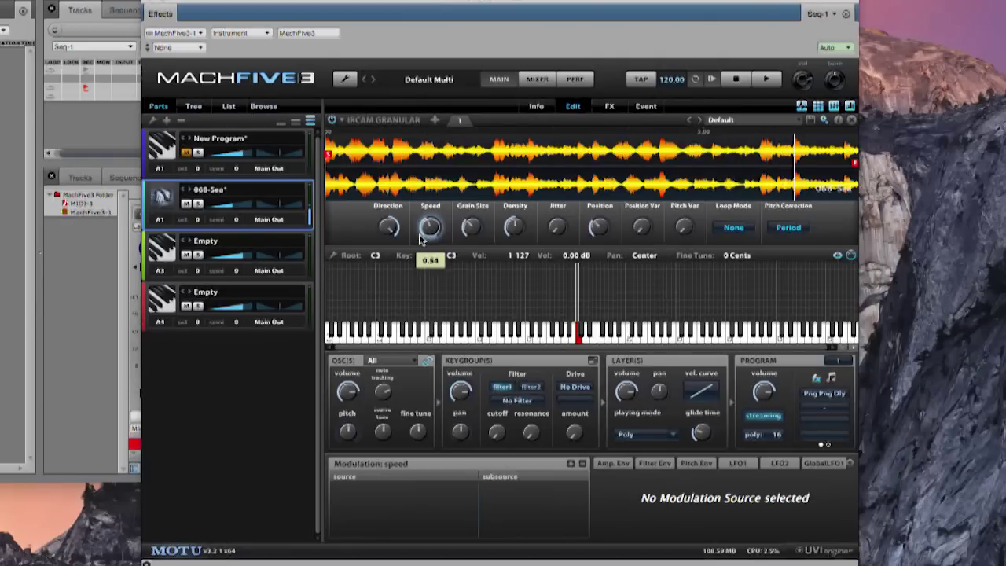
{"action": "mouse_move", "coordinate": [613, 227]}
{"action": "left_click_drag", "start_coordinate": [612, 227], "coordinate": [599, 220]}
{"action": "left_click_drag", "start_coordinate": [472, 227], "coordinate": [507, 185]}
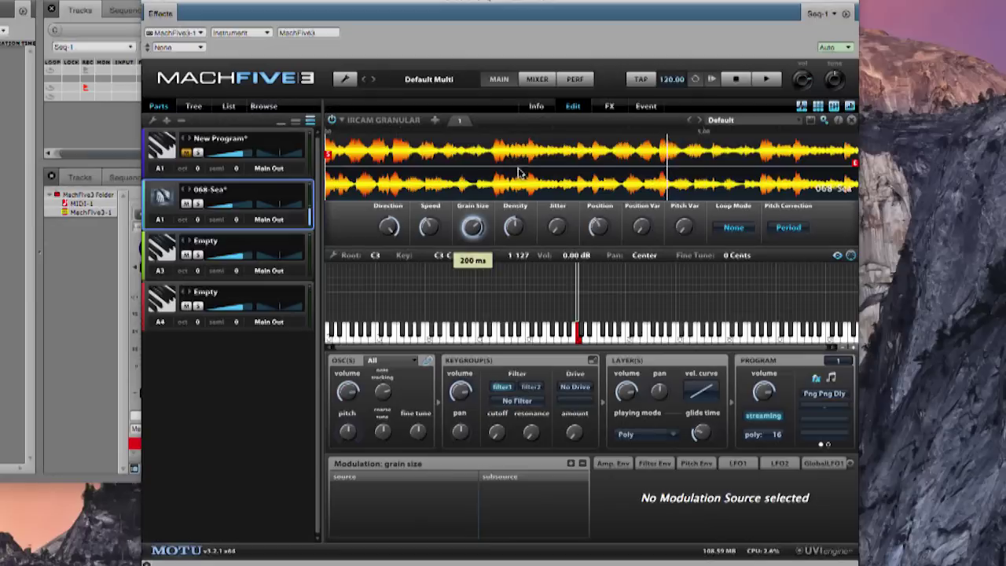
{"action": "left_click", "coordinate": [432, 226]}
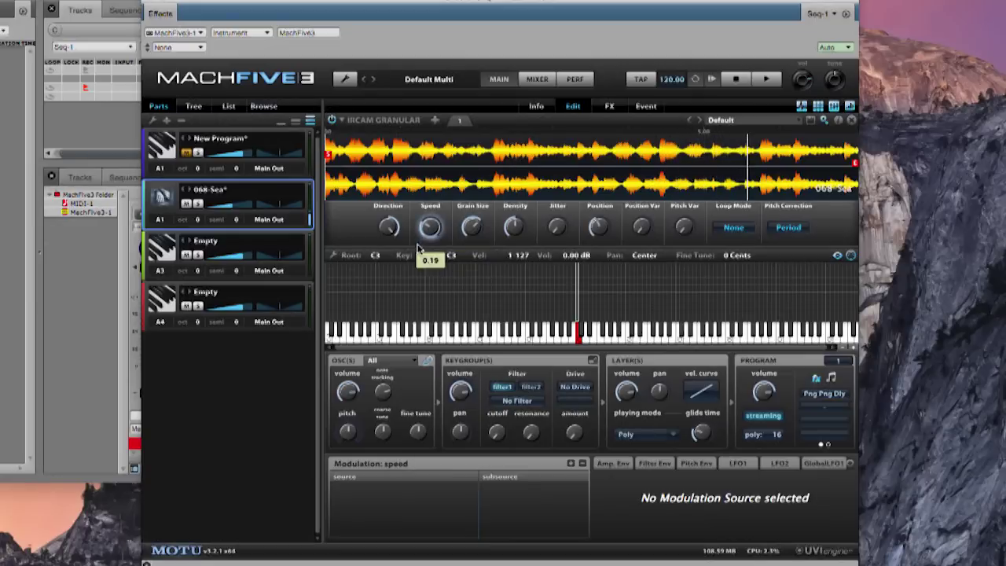
{"action": "mouse_move", "coordinate": [596, 228]}
{"action": "left_click_drag", "start_coordinate": [595, 228], "coordinate": [532, 260]}
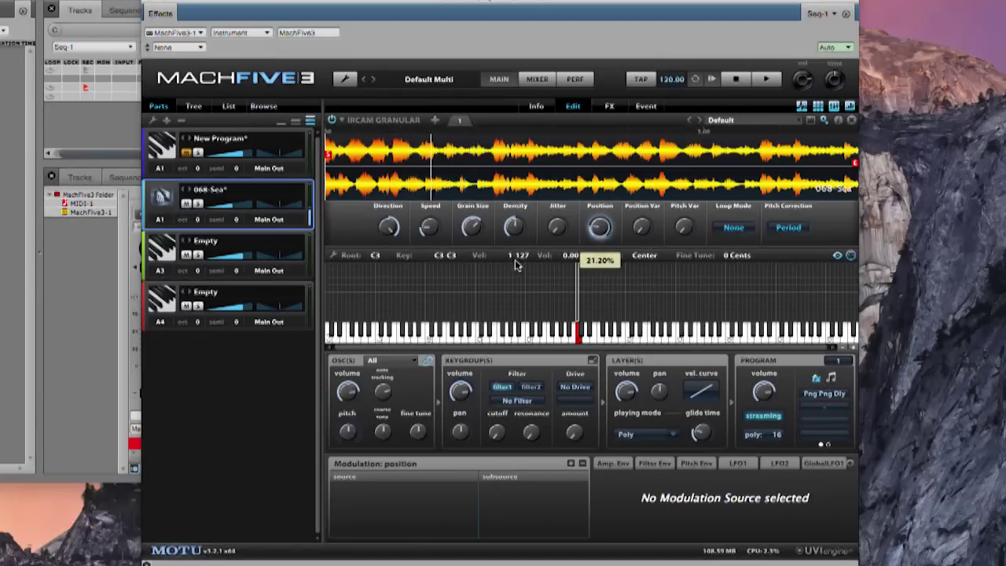
{"action": "left_click_drag", "start_coordinate": [497, 264], "coordinate": [492, 265]}
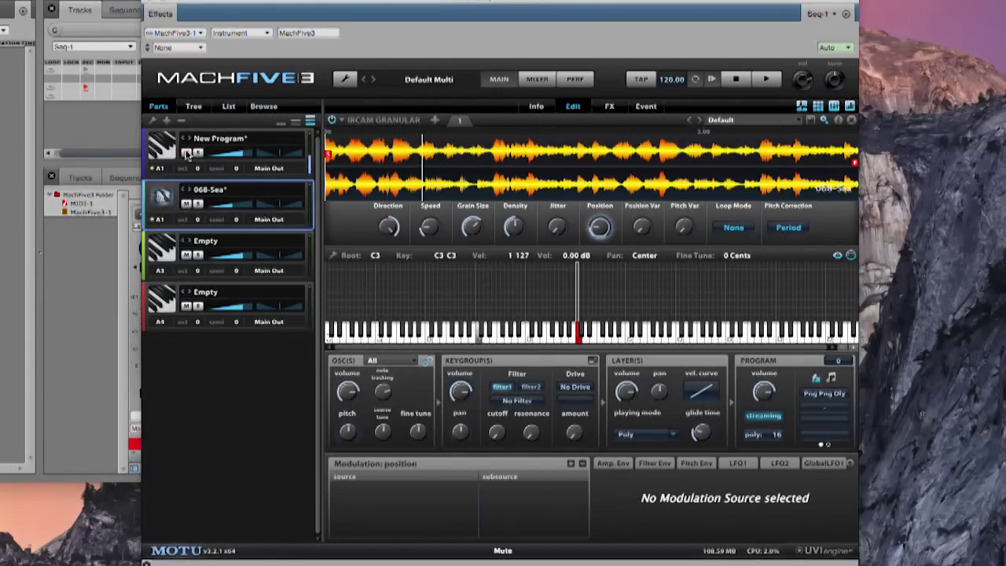
Step: Display Layer 2 of the first part's New Program in the instrument tree
{"action": "left_click", "coordinate": [236, 138]}
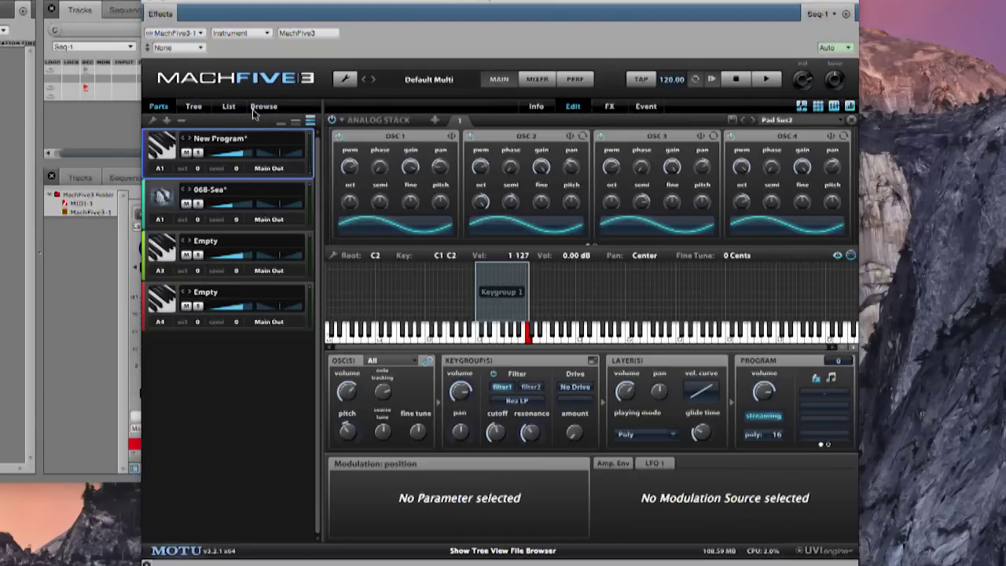
{"action": "left_click", "coordinate": [198, 107]}
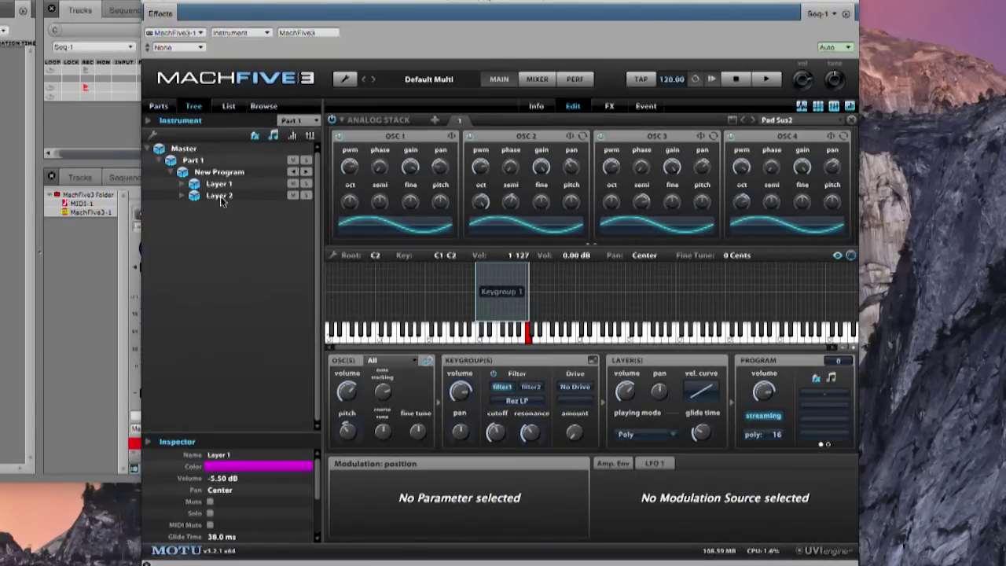
{"action": "left_click", "coordinate": [221, 196], "text": "shift"}
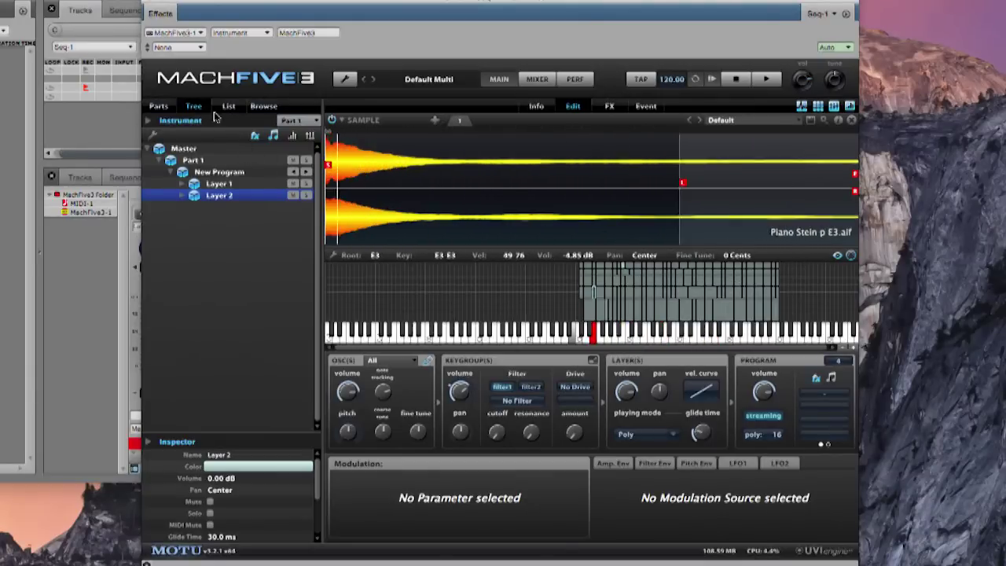
Step: Return to the 068-Sea part, shorten its grain size and move the granular position toward the end of the loop
{"action": "left_click", "coordinate": [159, 106]}
{"action": "left_click", "coordinate": [214, 188]}
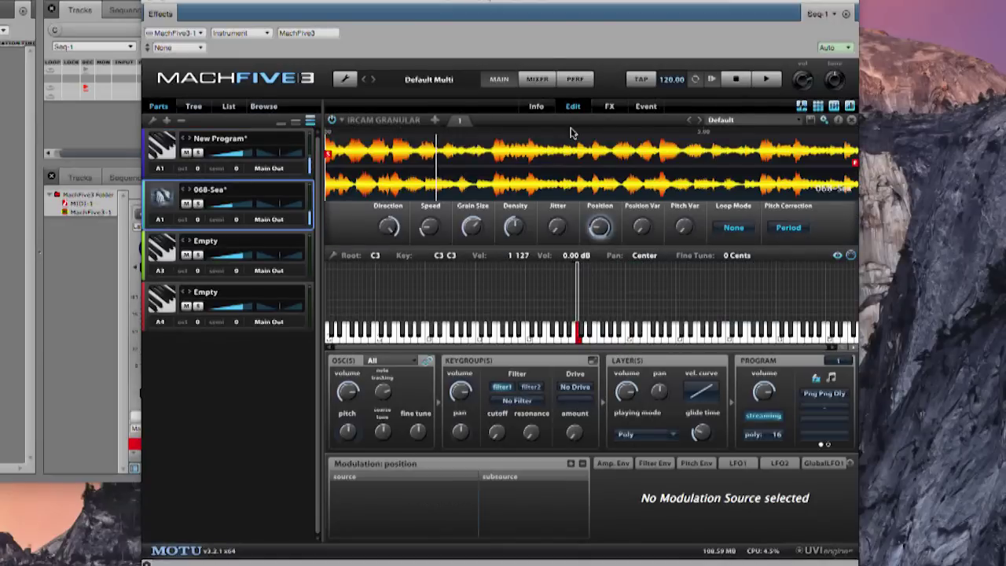
{"action": "mouse_move", "coordinate": [610, 210]}
{"action": "left_click_drag", "start_coordinate": [627, 189], "coordinate": [635, 179]}
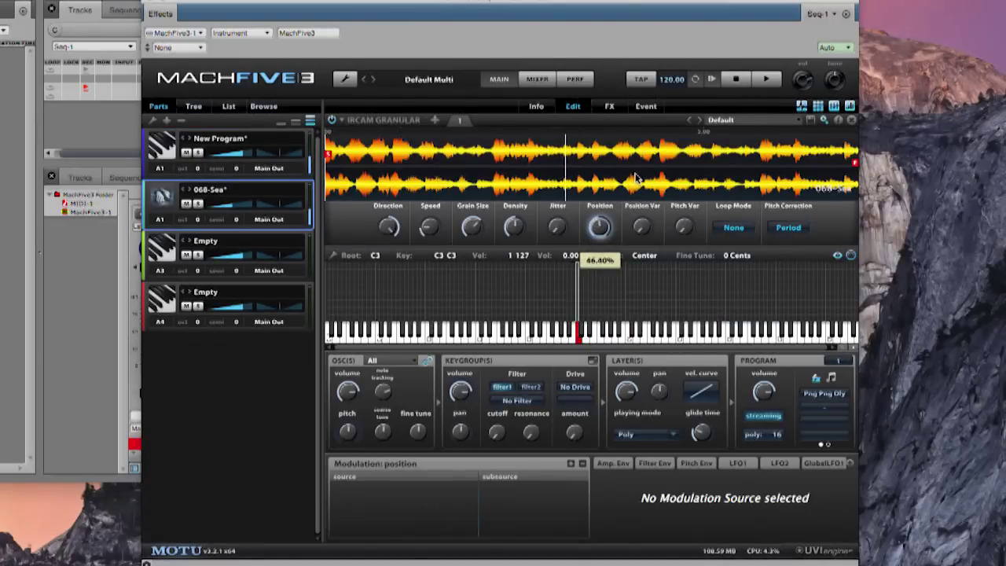
{"action": "left_click_drag", "start_coordinate": [472, 228], "coordinate": [433, 306]}
{"action": "mouse_move", "coordinate": [598, 227]}
{"action": "left_mouse_down"}
{"action": "mouse_move", "coordinate": [574, 247]}
{"action": "mouse_move", "coordinate": [482, 276]}
{"action": "left_mouse_up"}
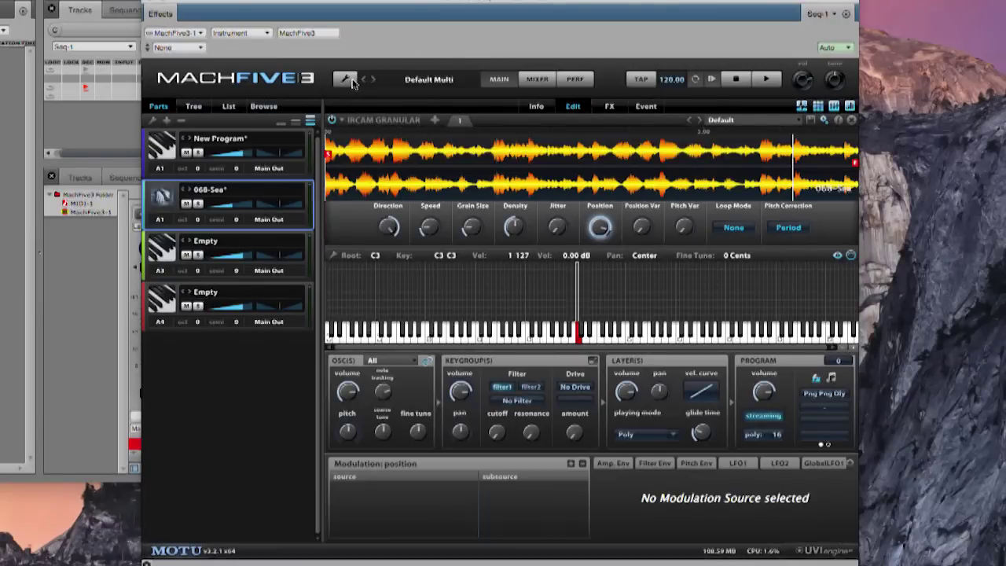
Step: Save the multi to the Desktop under the name ML Chaos
{"action": "left_click", "coordinate": [351, 81]}
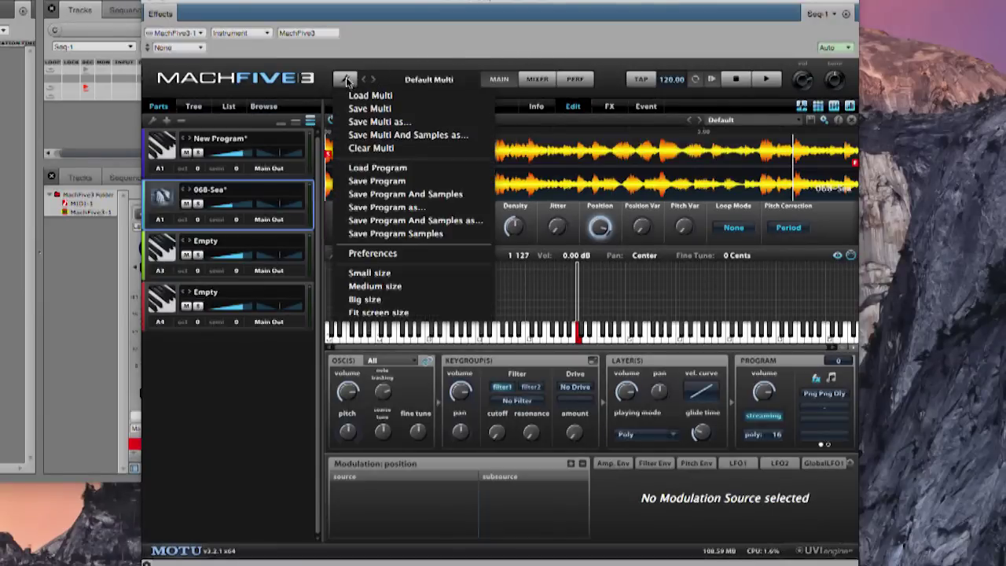
{"action": "left_click", "coordinate": [390, 137]}
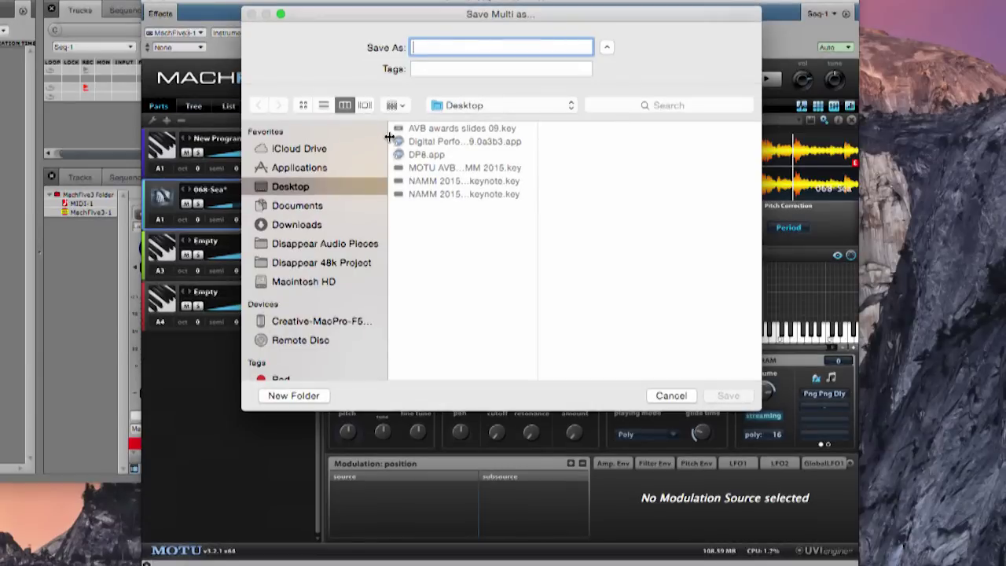
{"action": "type", "text": "ML Chaos"}
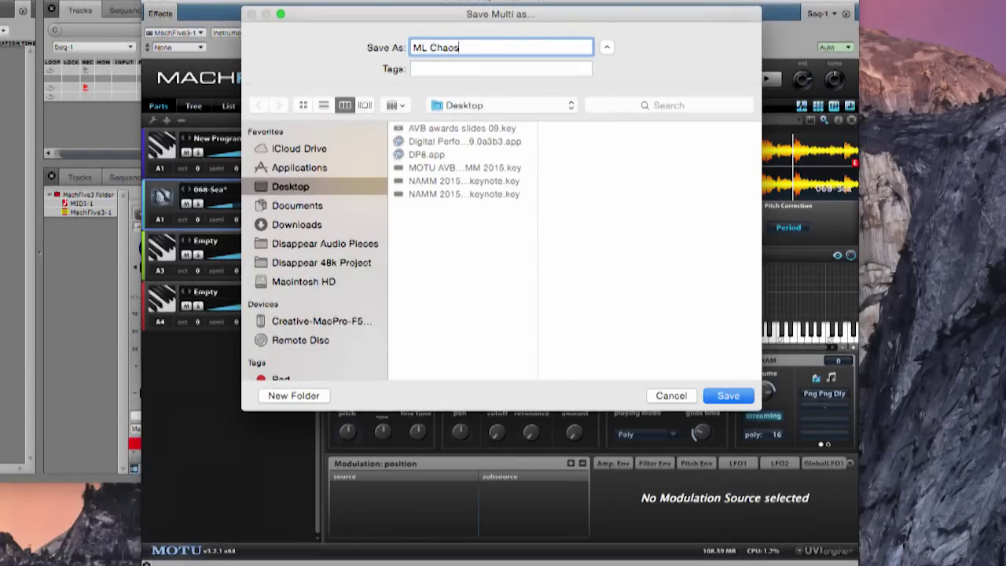
{"action": "key", "text": "Return"}
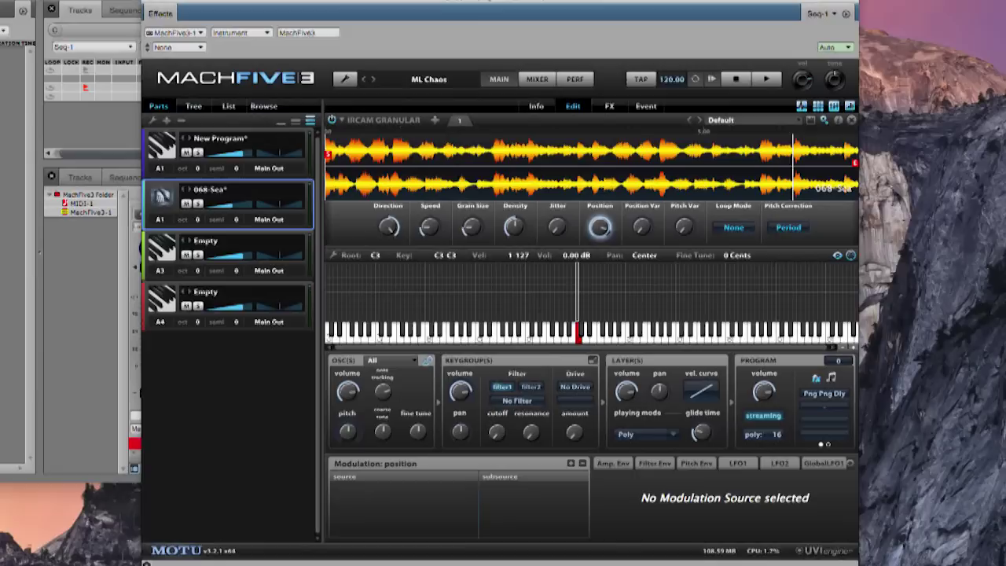
Step: Clear the current multi and reload it from the ML Chaos.m5m file on the Desktop
{"action": "left_click", "coordinate": [345, 81]}
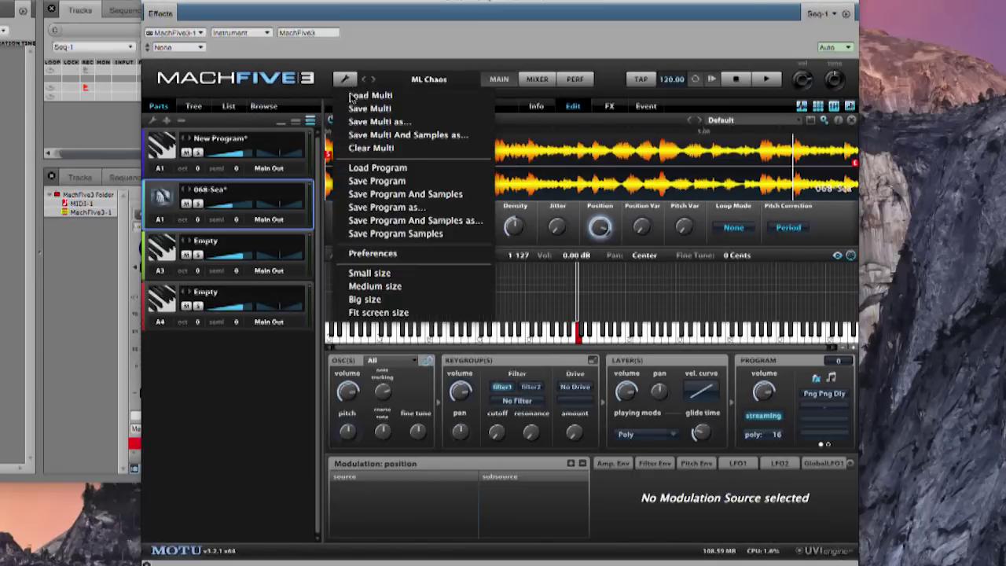
{"action": "left_click", "coordinate": [357, 147]}
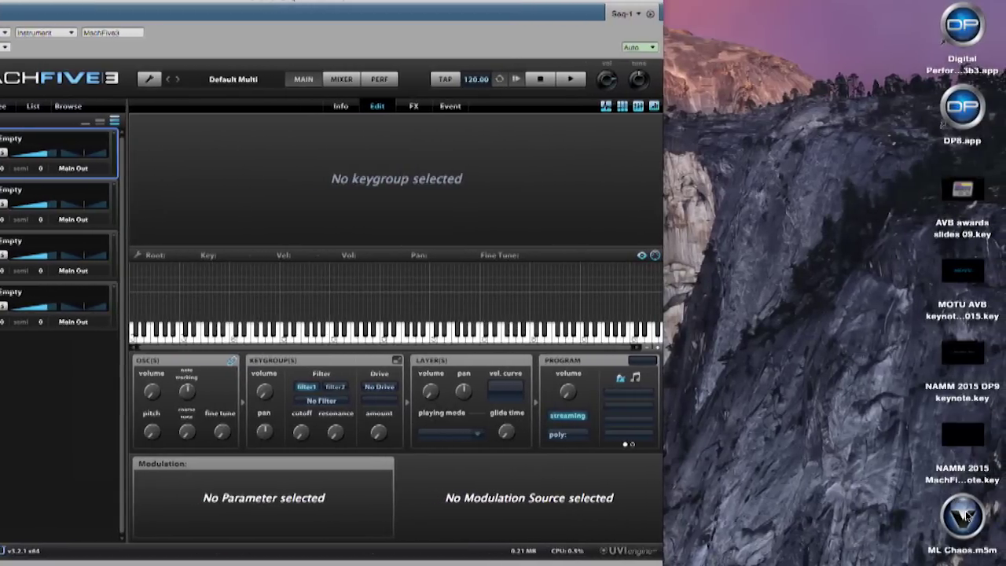
{"action": "left_click_drag", "start_coordinate": [964, 514], "coordinate": [231, 85]}
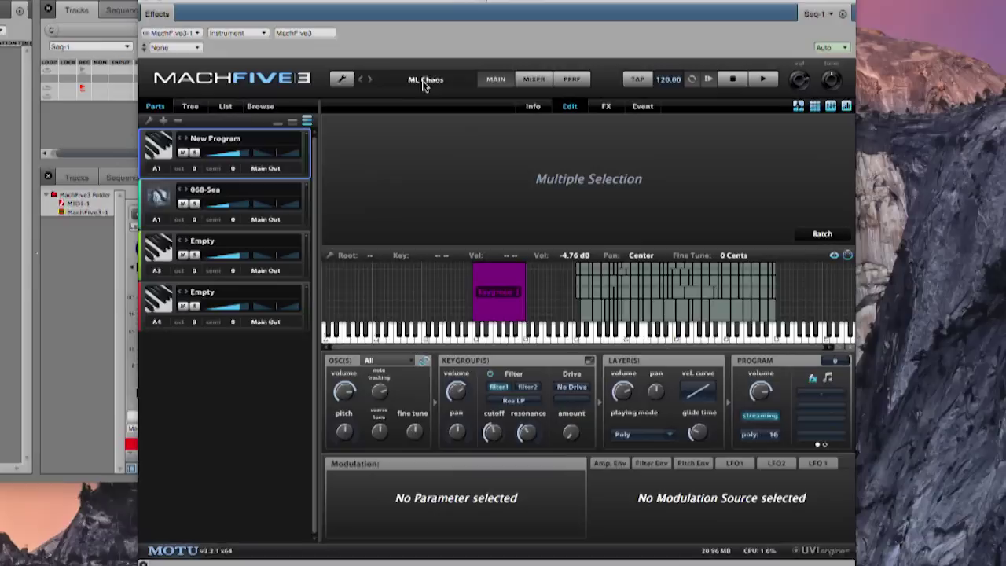